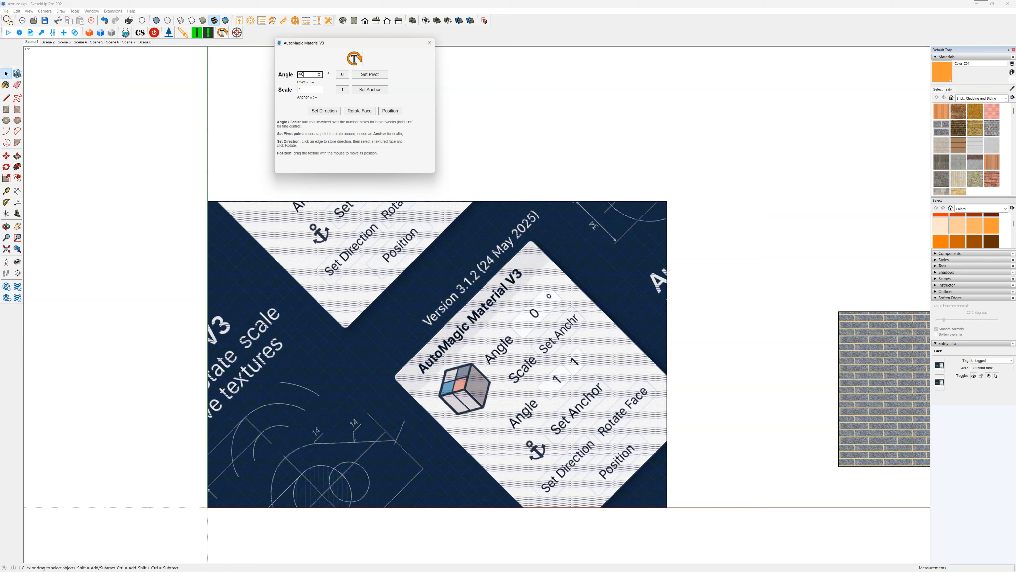
Try several rotation angles on the blueprint texture and reset its angle to 0
{"action": "scroll", "coordinate": [307, 74], "scroll_direction": "up", "scroll_amount": 4}
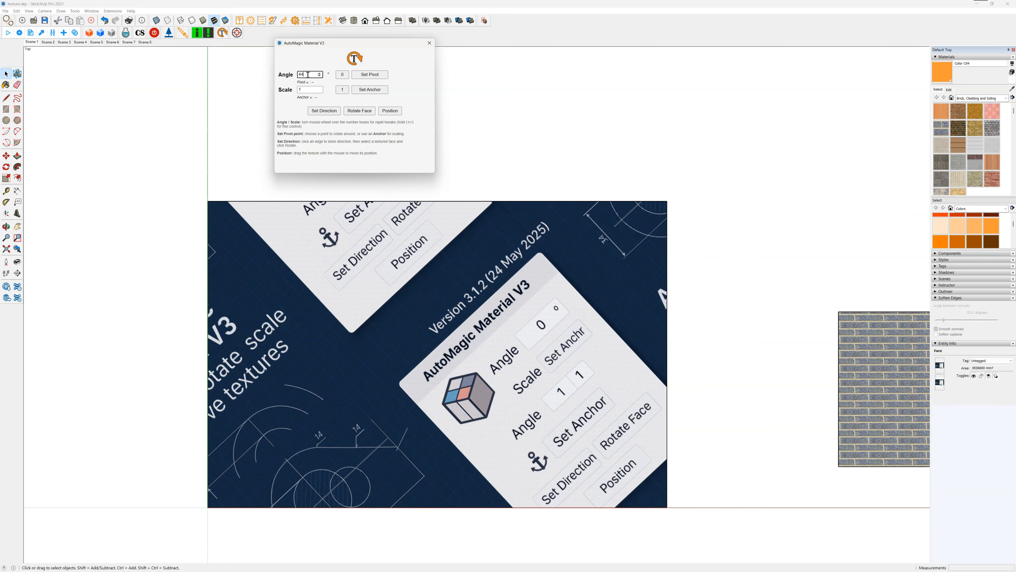
{"action": "scroll", "coordinate": [308, 75], "scroll_direction": "down", "scroll_amount": 8}
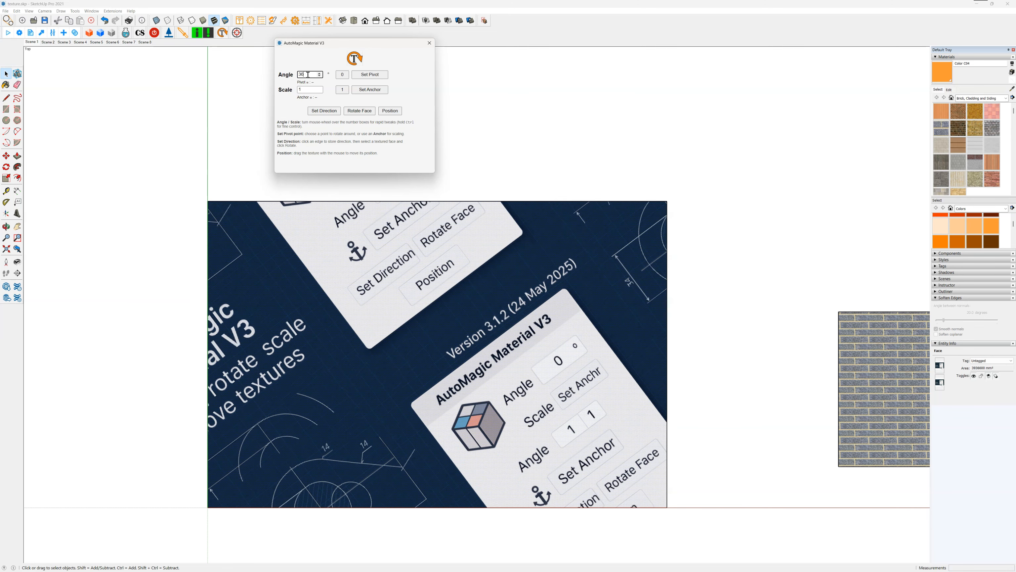
{"action": "scroll", "coordinate": [308, 74], "scroll_direction": "down", "scroll_amount": 10}
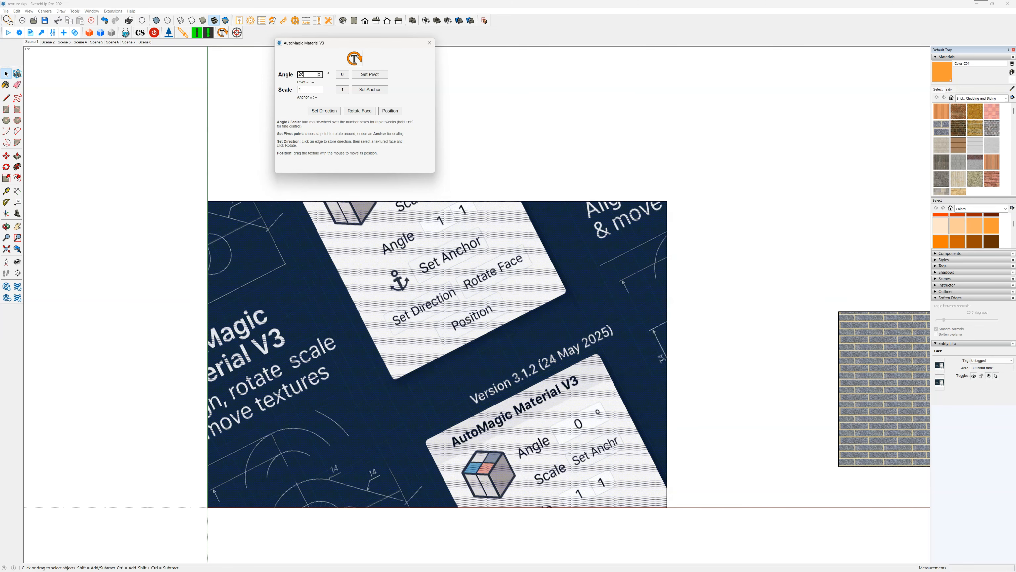
{"action": "left_click", "coordinate": [343, 75]}
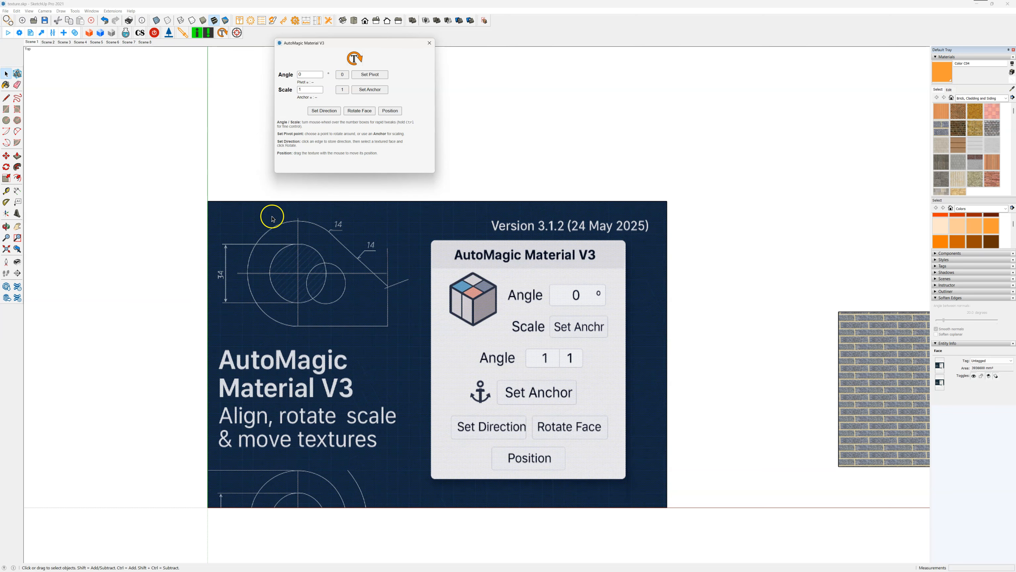
Set the texture's rotation pivot at the centre of the hatched circle in the blueprint drawing
{"action": "scroll", "coordinate": [264, 258], "scroll_direction": "up", "scroll_amount": 2}
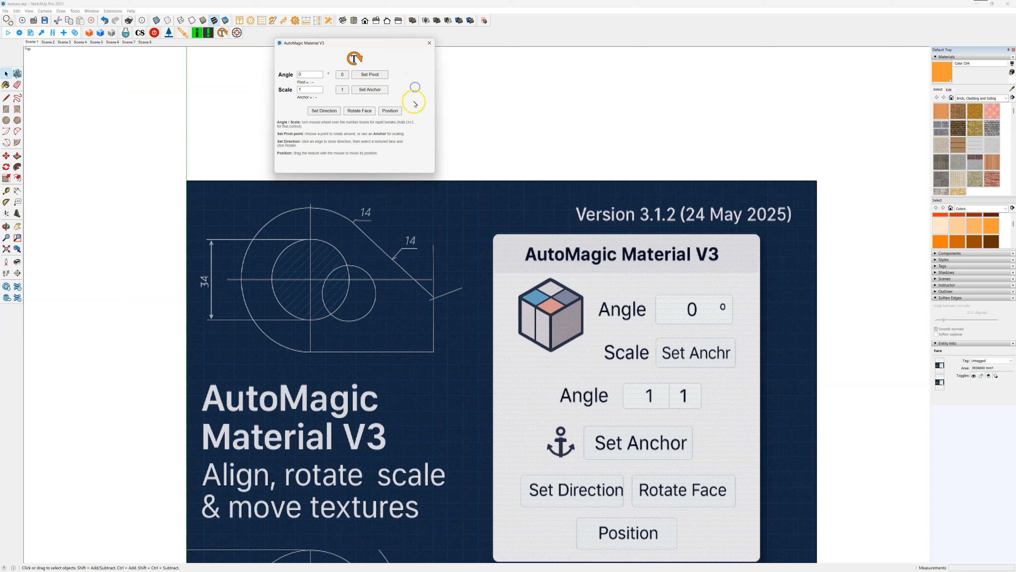
{"action": "left_click", "coordinate": [373, 75]}
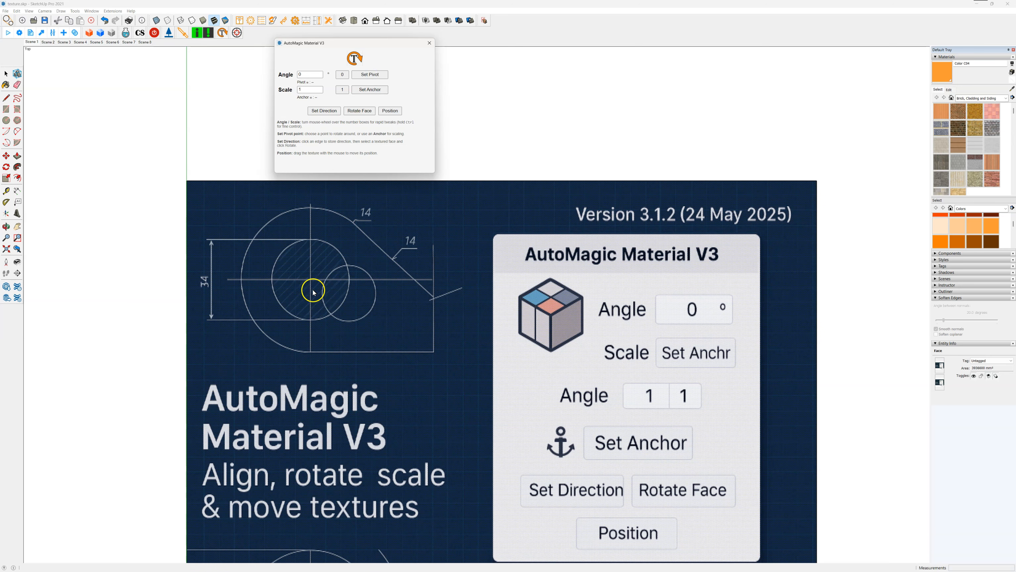
{"action": "scroll", "coordinate": [262, 256], "scroll_direction": "up", "scroll_amount": 3}
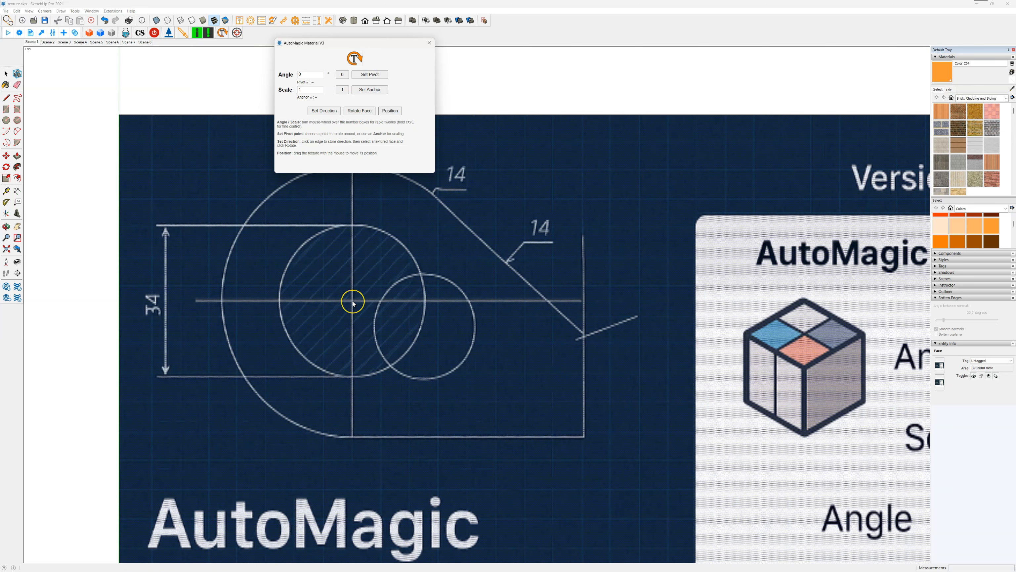
{"action": "left_click", "coordinate": [352, 302]}
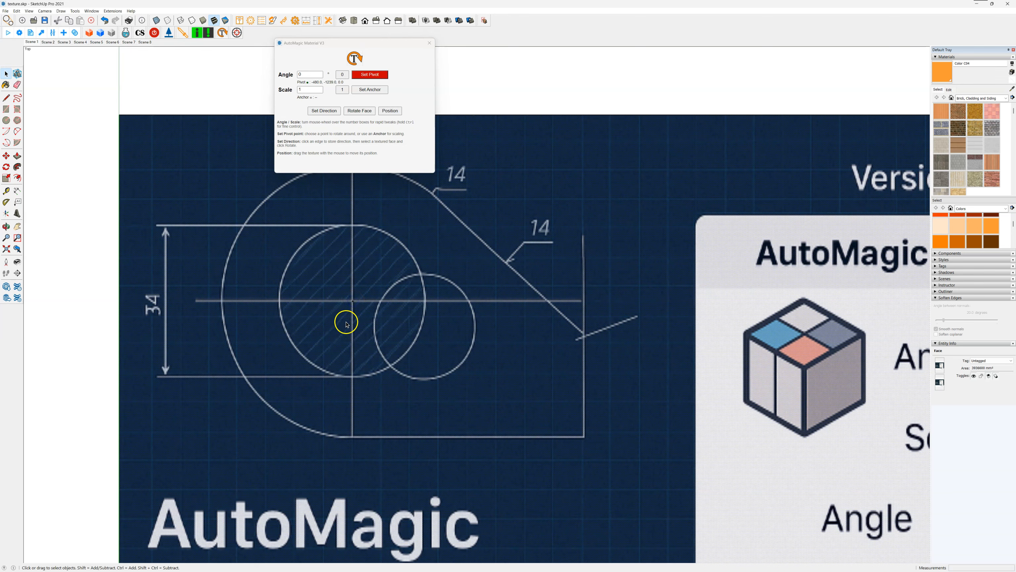
Rotate the blueprint texture around the hatched circle's pivot point by steadily increasing the angle
{"action": "scroll", "coordinate": [353, 306], "scroll_direction": "up", "scroll_amount": 5}
{"action": "scroll", "coordinate": [354, 306], "scroll_direction": "down", "scroll_amount": 6}
{"action": "scroll", "coordinate": [353, 306], "scroll_direction": "down", "scroll_amount": 1}
{"action": "left_click", "coordinate": [338, 204]}
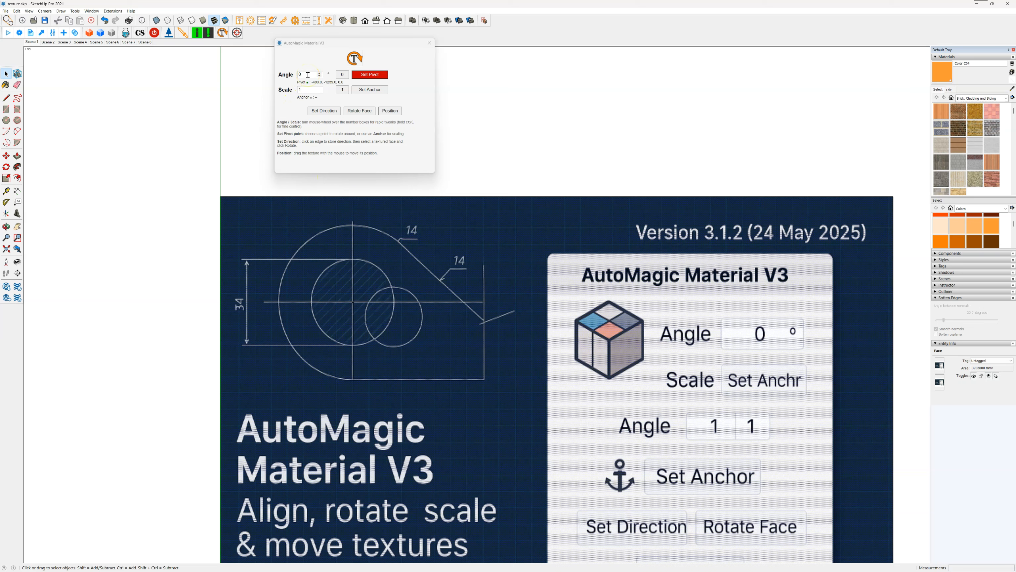
{"action": "left_click", "coordinate": [308, 75]}
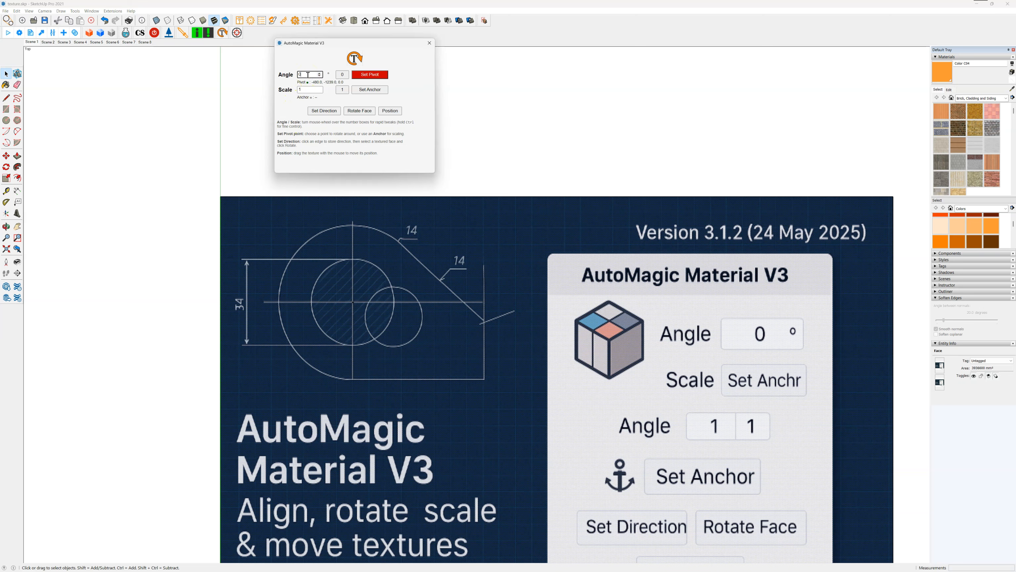
{"action": "scroll", "coordinate": [308, 74], "scroll_direction": "up", "scroll_amount": 20}
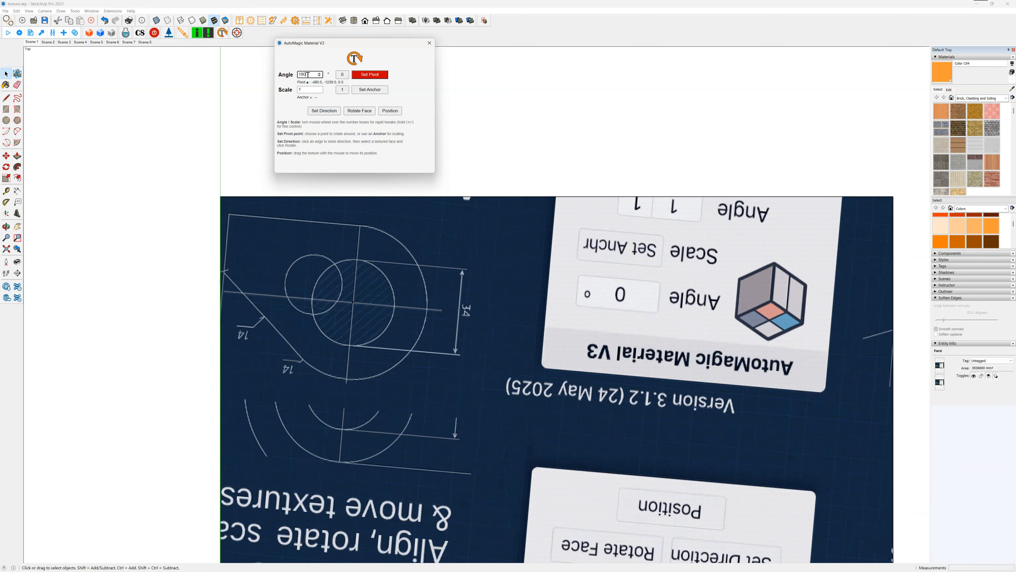
{"action": "scroll", "coordinate": [308, 74], "scroll_direction": "up", "scroll_amount": 20}
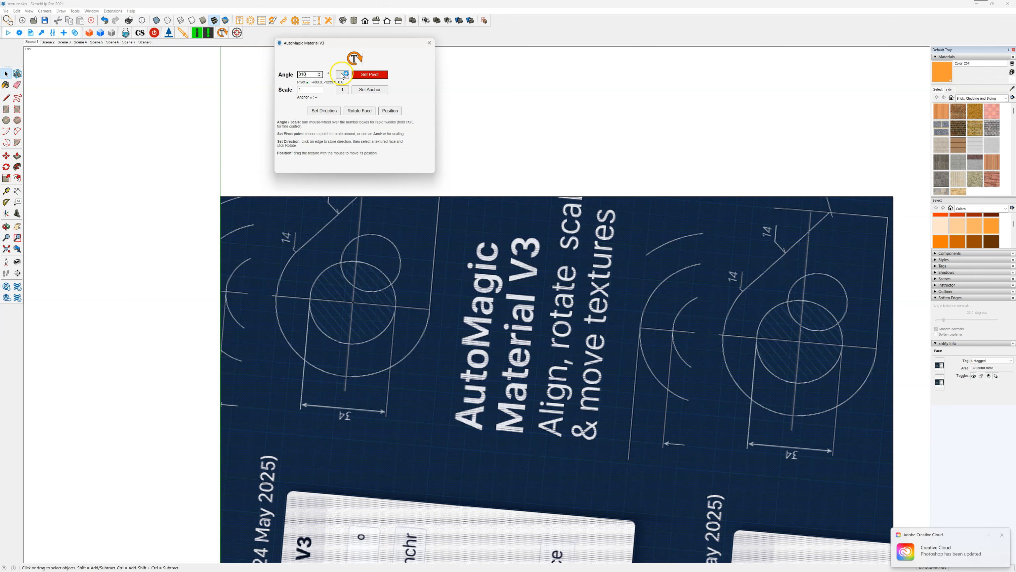
Reset the texture angle to 0 and clear the pivot point
{"action": "left_click", "coordinate": [343, 75]}
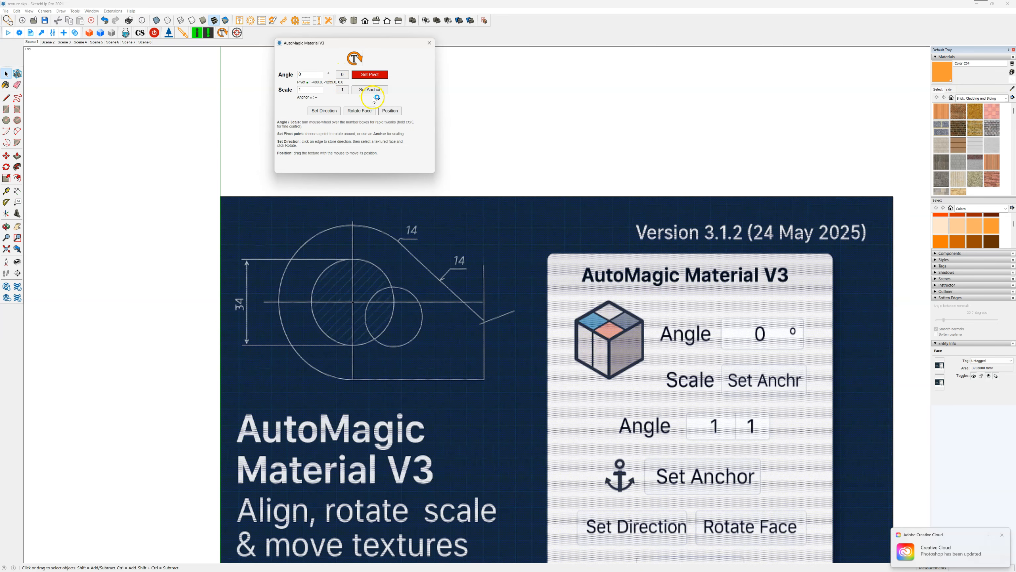
{"action": "left_click", "coordinate": [370, 75]}
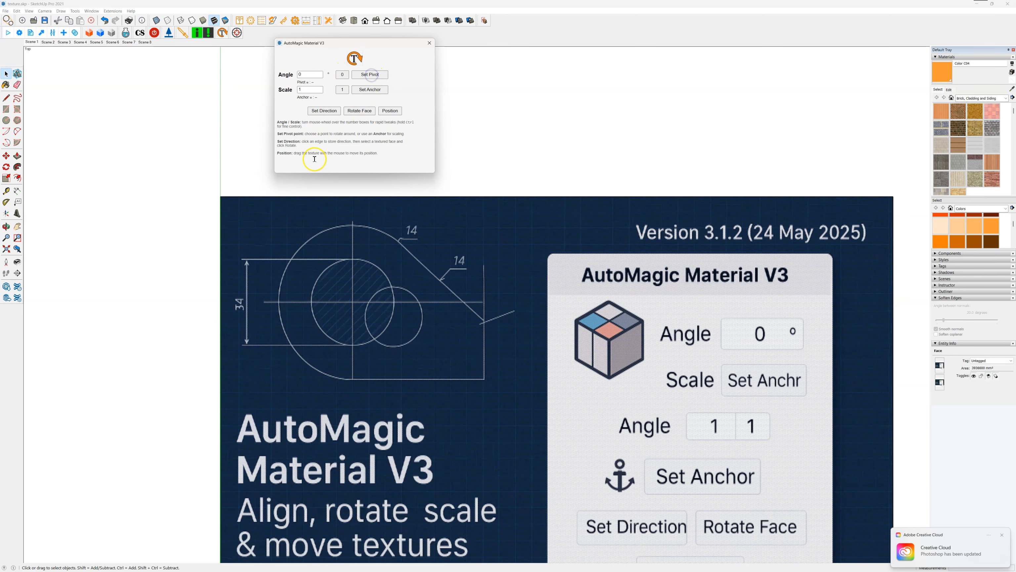
Try larger and smaller texture scales without an anchor and reset the scale to 1
{"action": "scroll", "coordinate": [172, 245], "scroll_direction": "down", "scroll_amount": 2}
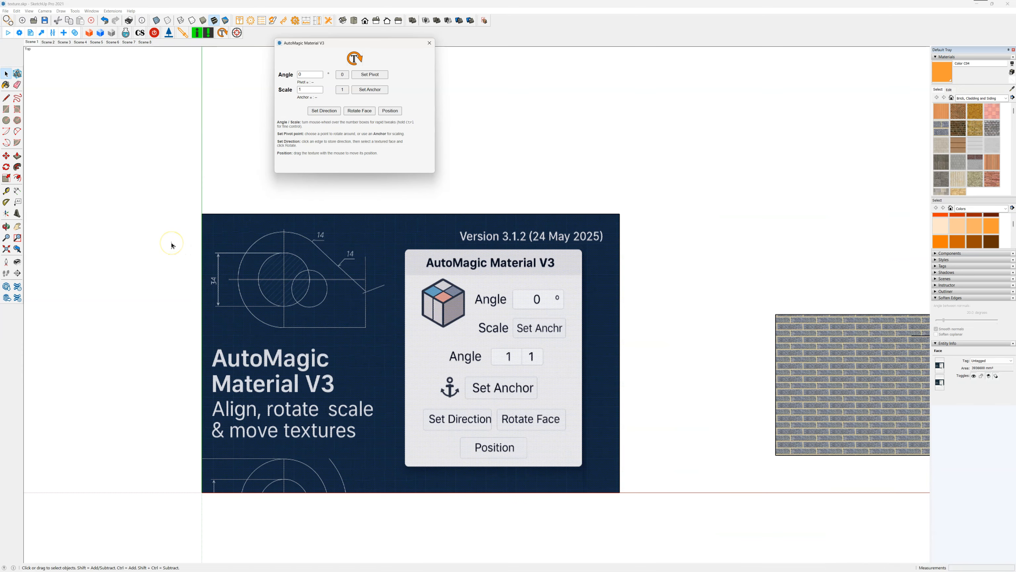
{"action": "scroll", "coordinate": [216, 256], "scroll_direction": "up", "scroll_amount": 4}
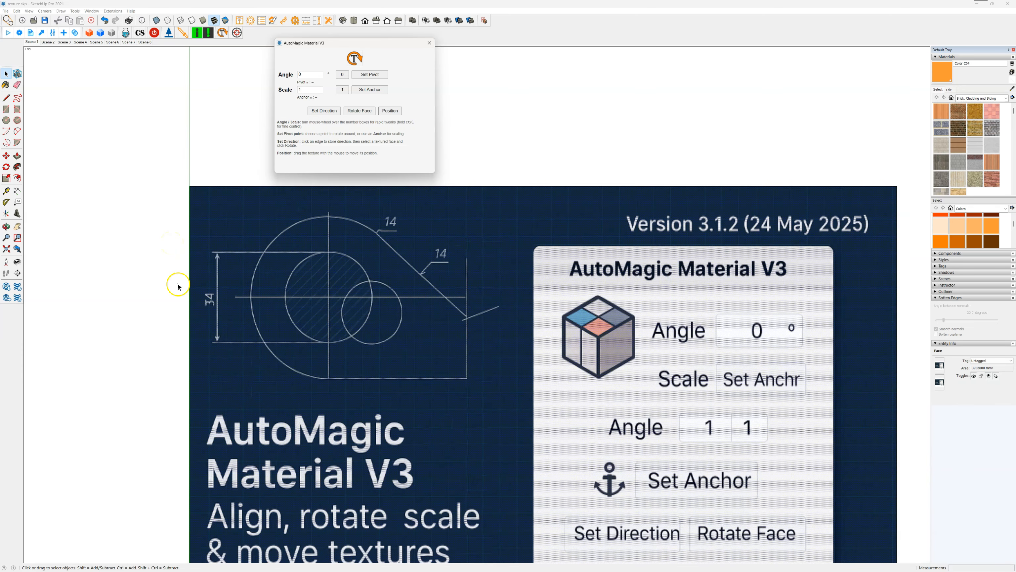
{"action": "scroll", "coordinate": [178, 286], "scroll_direction": "up", "scroll_amount": 1}
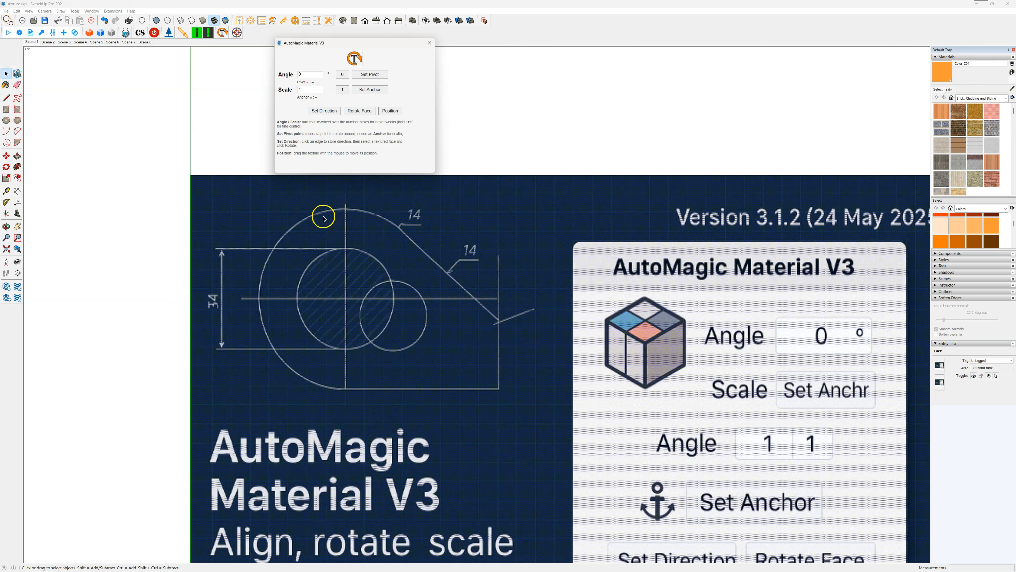
{"action": "scroll", "coordinate": [338, 286], "scroll_direction": "down", "scroll_amount": 1}
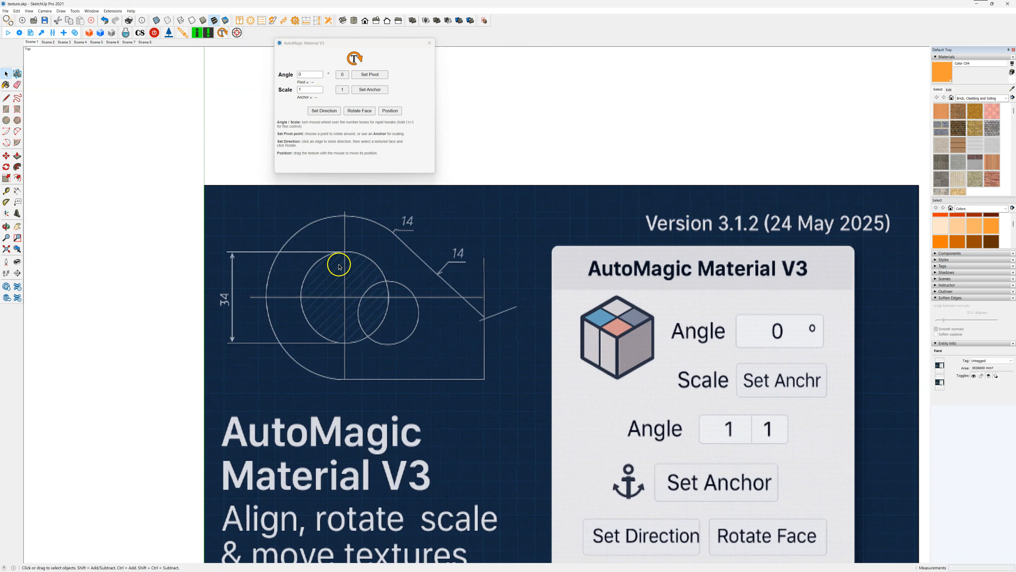
{"action": "left_click", "coordinate": [309, 89]}
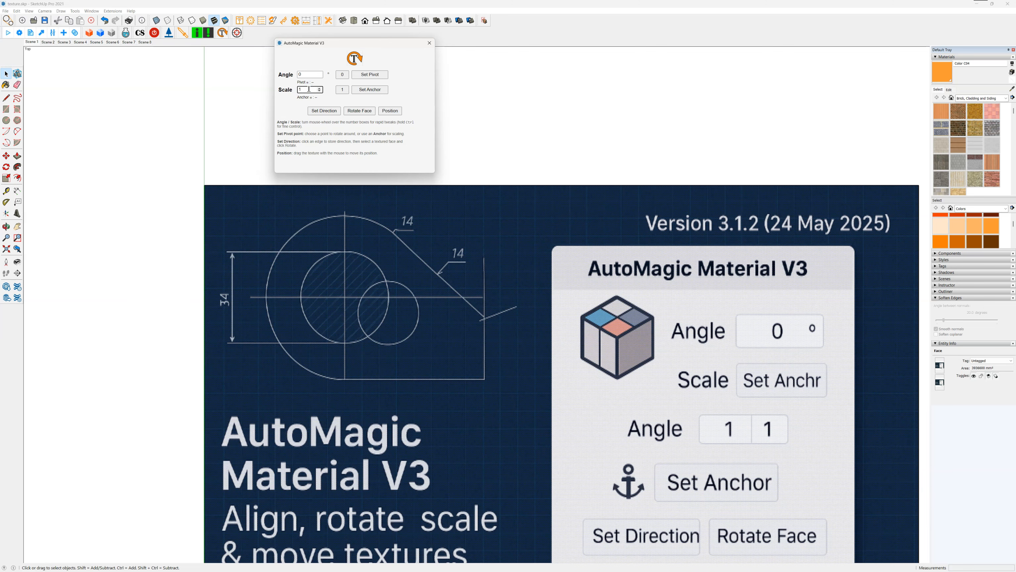
{"action": "scroll", "coordinate": [309, 89], "scroll_direction": "up", "scroll_amount": 4}
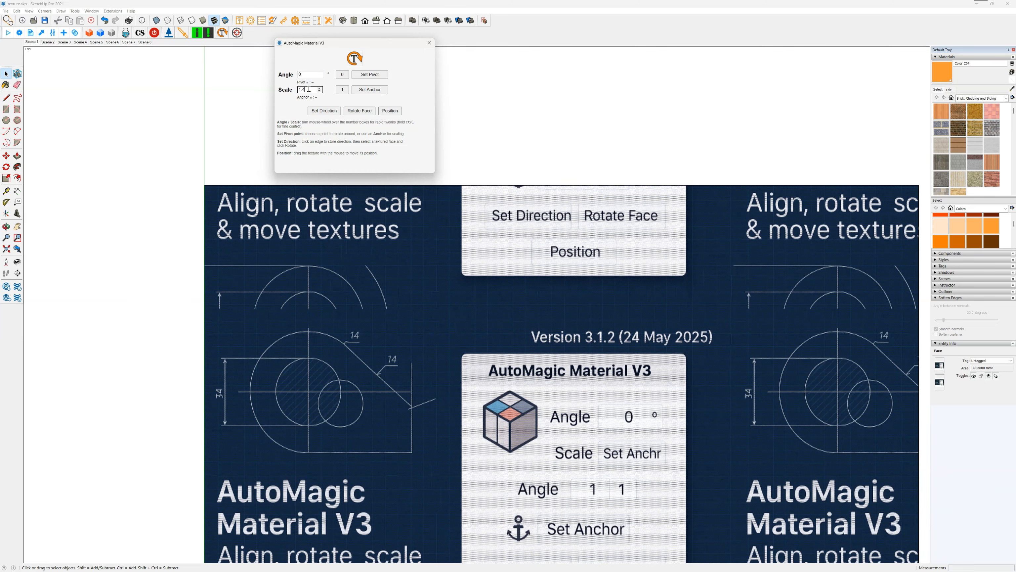
{"action": "scroll", "coordinate": [309, 89], "scroll_direction": "down", "scroll_amount": 8}
{"action": "scroll", "coordinate": [309, 89], "scroll_direction": "up", "scroll_amount": 7}
{"action": "scroll", "coordinate": [309, 89], "scroll_direction": "up", "scroll_amount": 2}
{"action": "scroll", "coordinate": [308, 89], "scroll_direction": "down", "scroll_amount": 3}
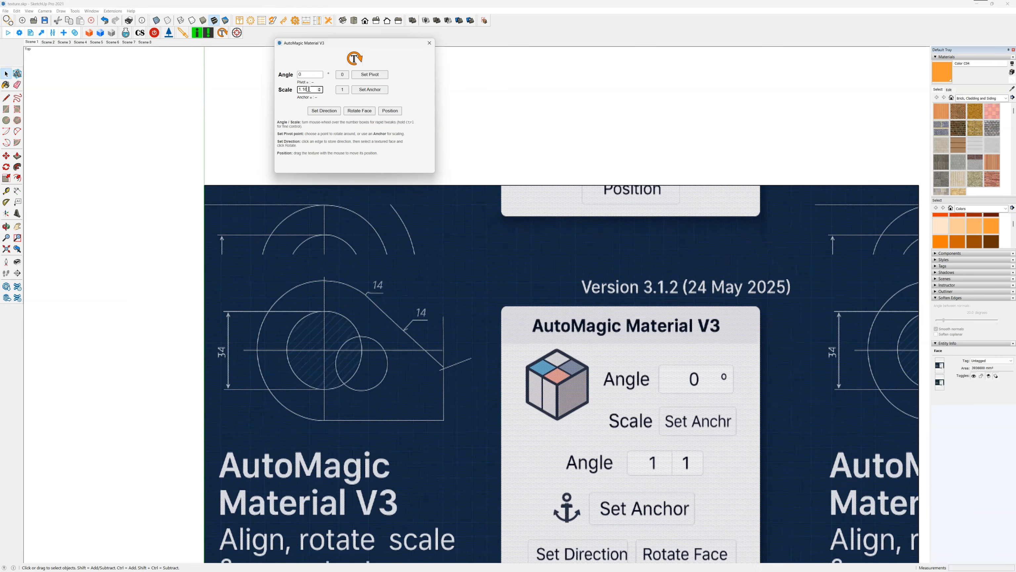
{"action": "left_click", "coordinate": [363, 78]}
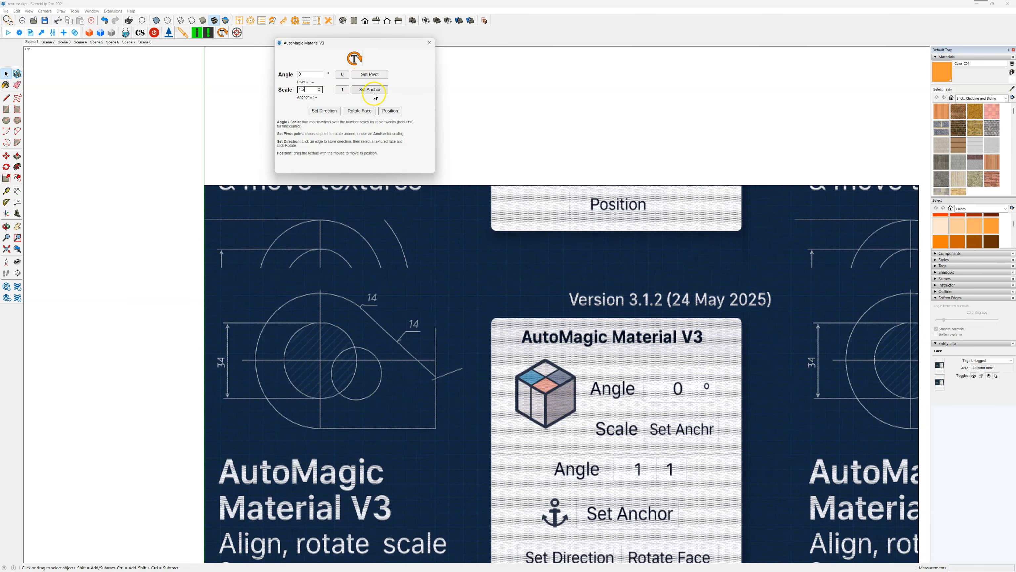
{"action": "left_click", "coordinate": [343, 89]}
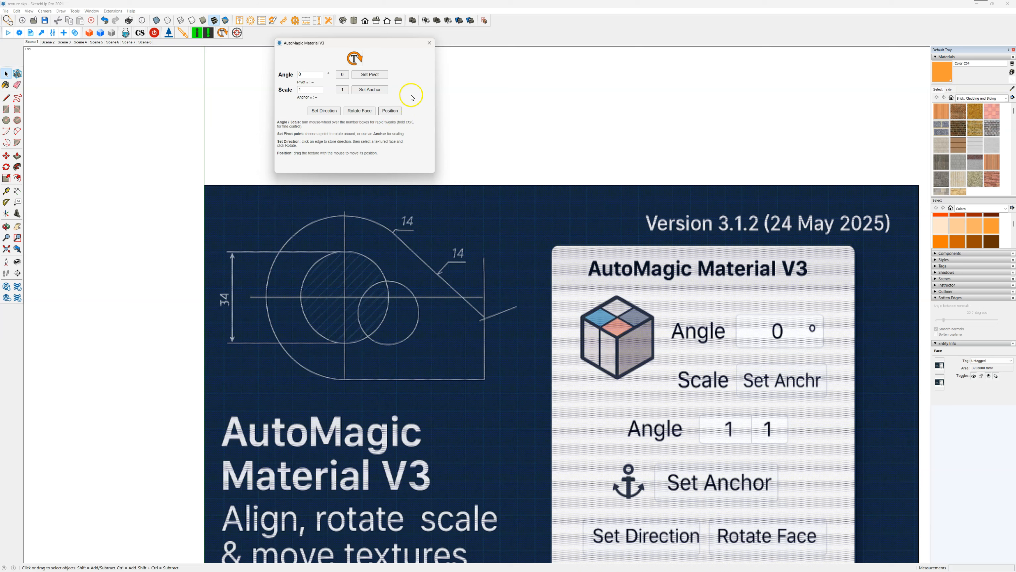
Set the scaling anchor at the lower corner of the blueprint outline, below the 14 dimensions
{"action": "left_click", "coordinate": [368, 90]}
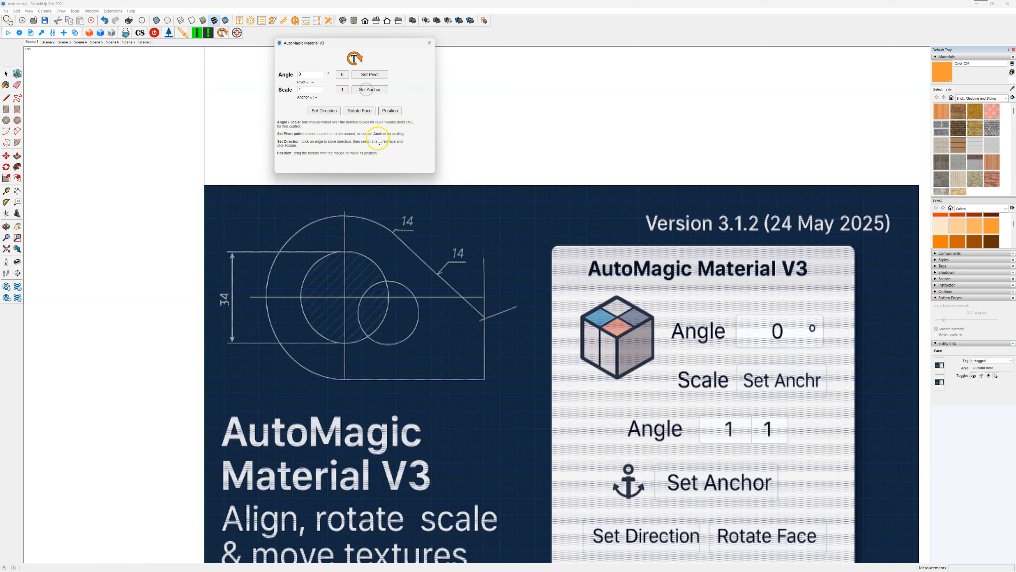
{"action": "scroll", "coordinate": [485, 382], "scroll_direction": "up", "scroll_amount": 1}
{"action": "scroll", "coordinate": [484, 381], "scroll_direction": "up", "scroll_amount": 1}
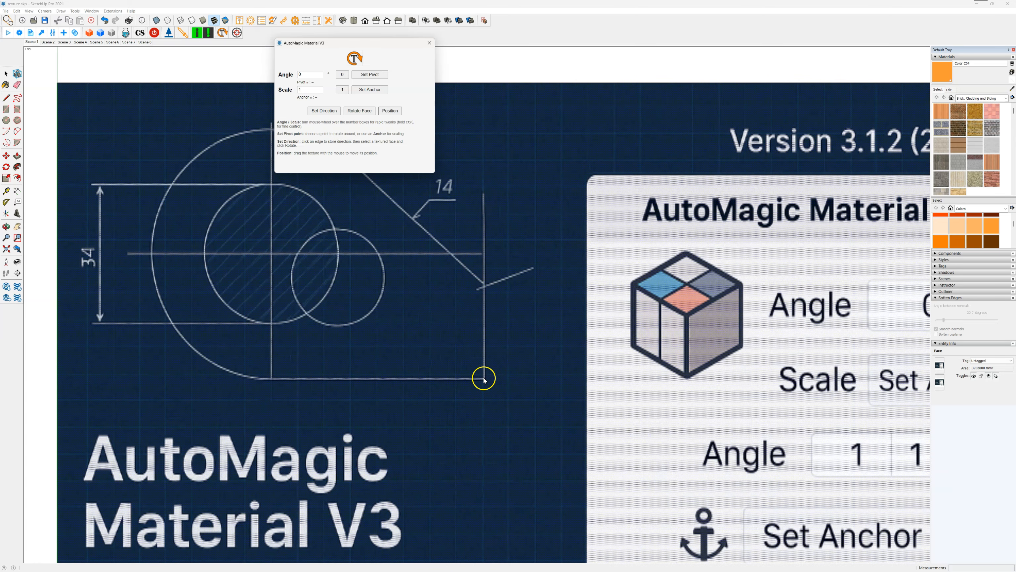
{"action": "left_click", "coordinate": [483, 379]}
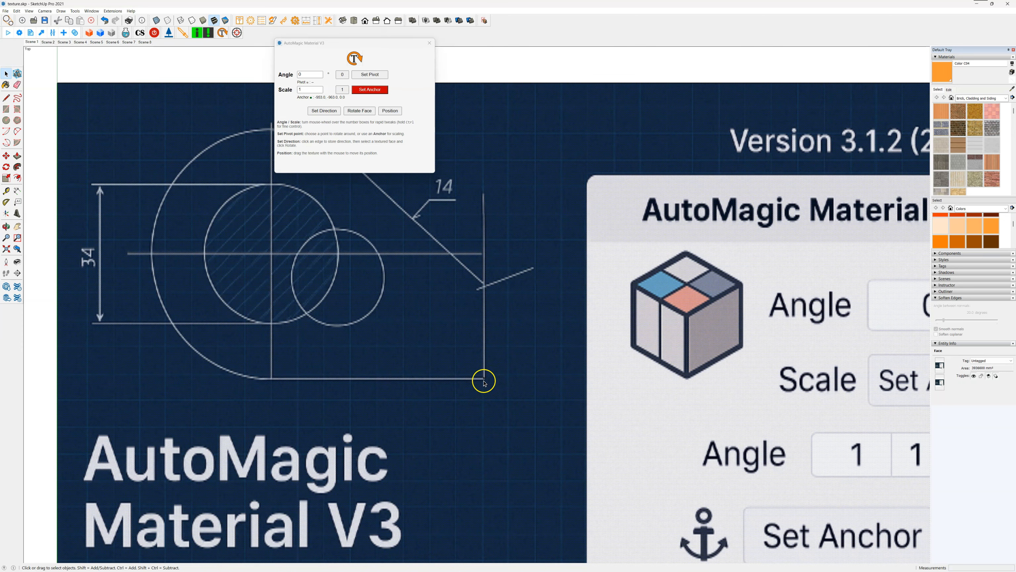
Scale the texture up and down around the anchor, finishing at a scale of 0.68
{"action": "scroll", "coordinate": [483, 382], "scroll_direction": "down", "scroll_amount": 2}
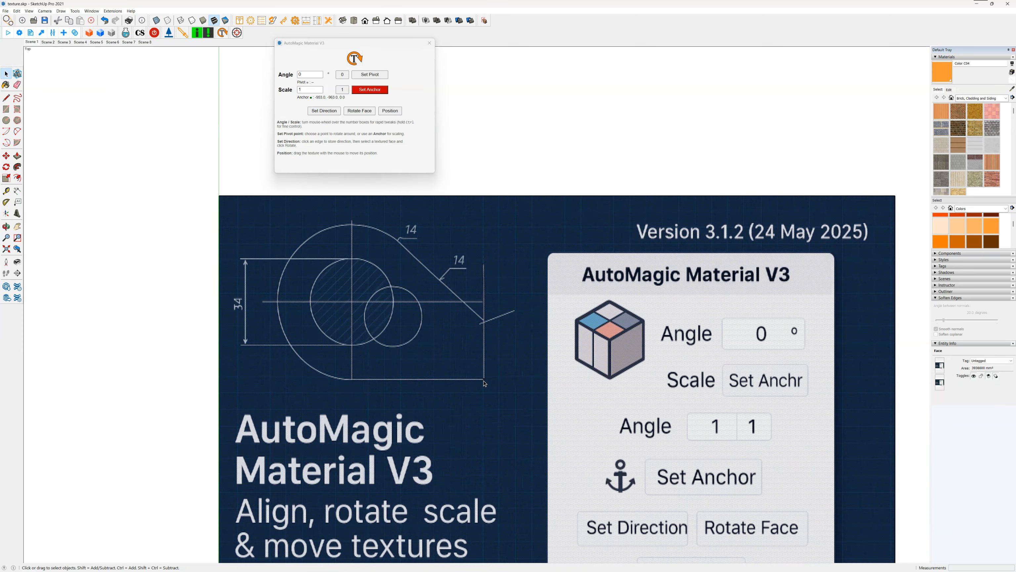
{"action": "scroll", "coordinate": [484, 382], "scroll_direction": "up", "scroll_amount": 1}
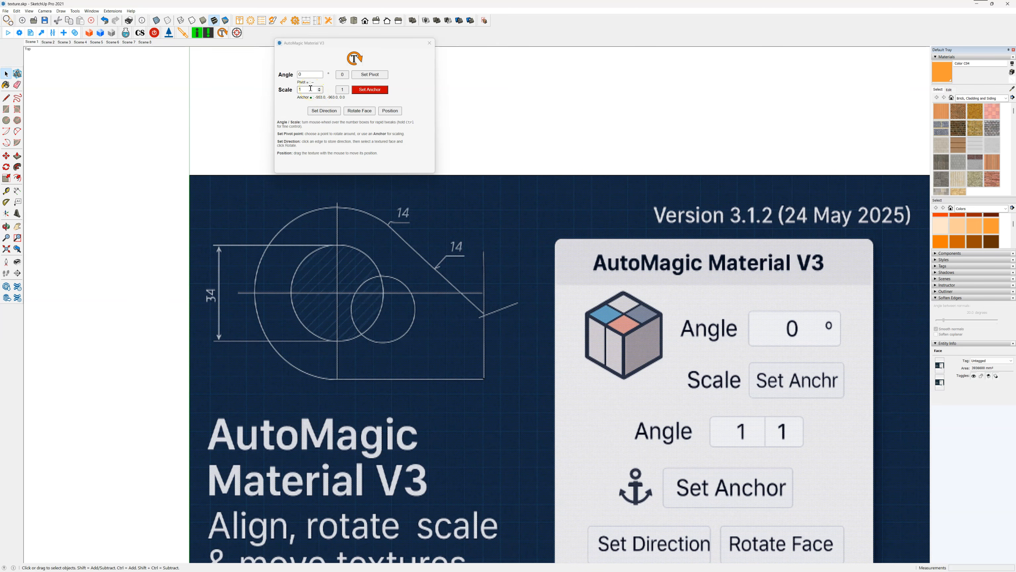
{"action": "scroll", "coordinate": [311, 88], "scroll_direction": "up", "scroll_amount": 3}
{"action": "scroll", "coordinate": [311, 88], "scroll_direction": "down", "scroll_amount": 6}
{"action": "scroll", "coordinate": [311, 88], "scroll_direction": "down", "scroll_amount": 3}
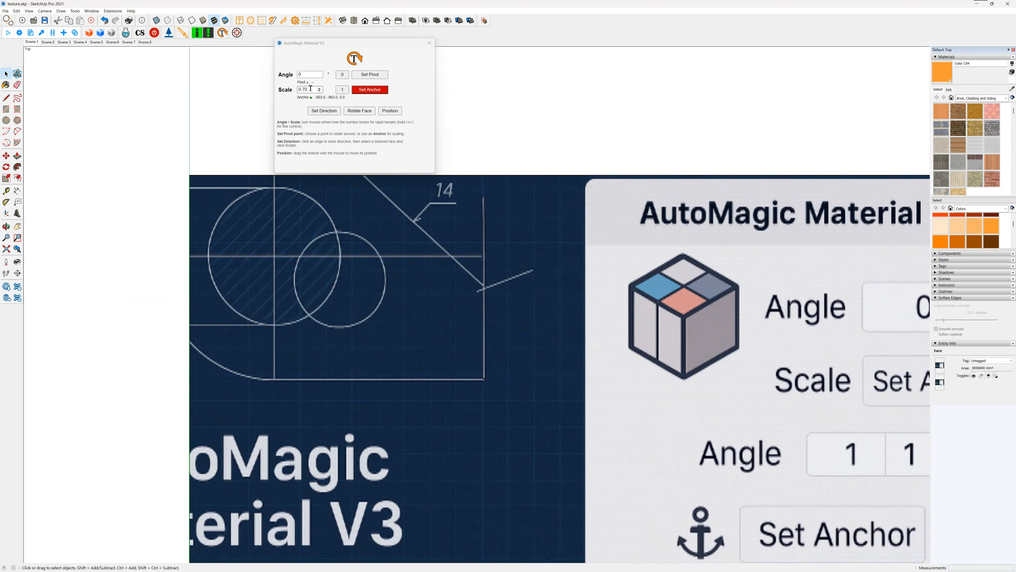
{"action": "scroll", "coordinate": [311, 89], "scroll_direction": "up", "scroll_amount": 4}
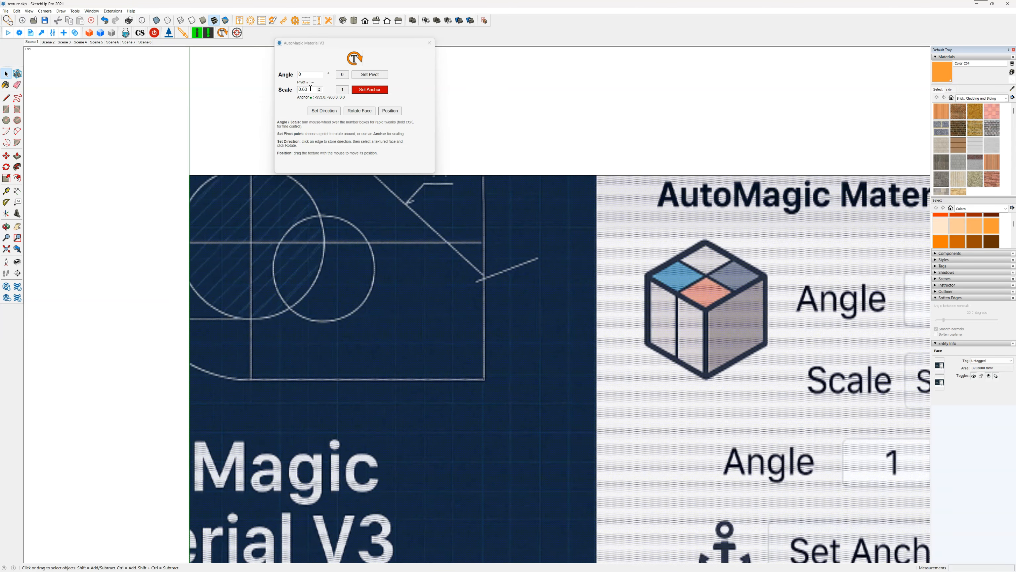
{"action": "scroll", "coordinate": [310, 88], "scroll_direction": "up", "scroll_amount": 3}
{"action": "left_click", "coordinate": [376, 96]}
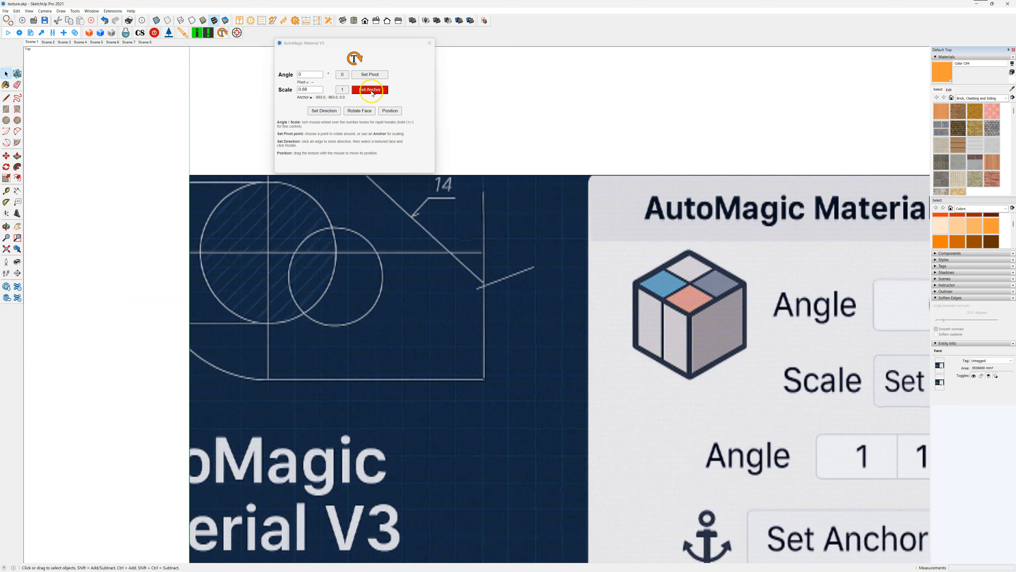
Reset the texture scale to 1 and clear the anchor point
{"action": "left_click", "coordinate": [343, 90]}
{"action": "left_click", "coordinate": [369, 93]}
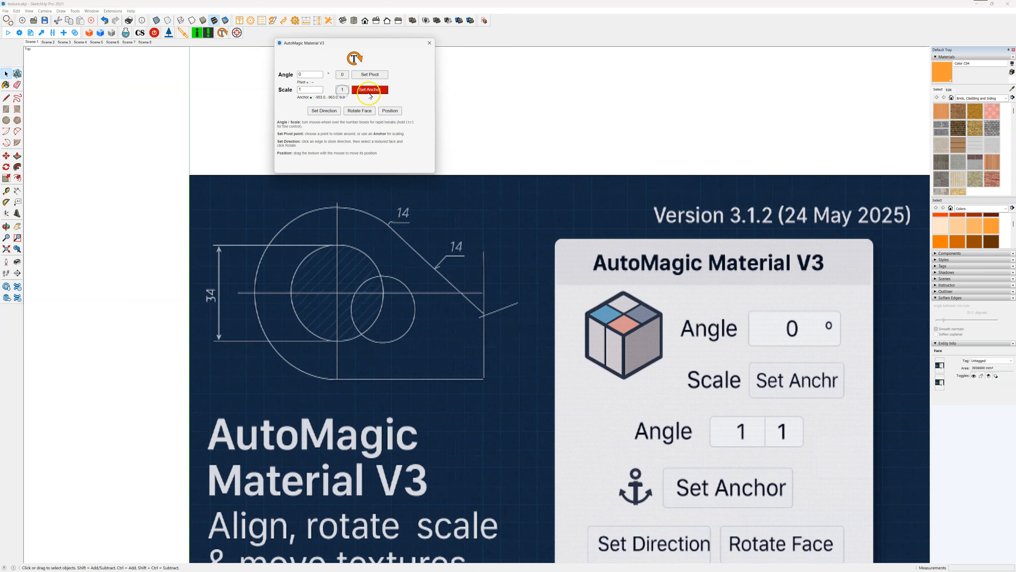
{"action": "left_click", "coordinate": [194, 178]}
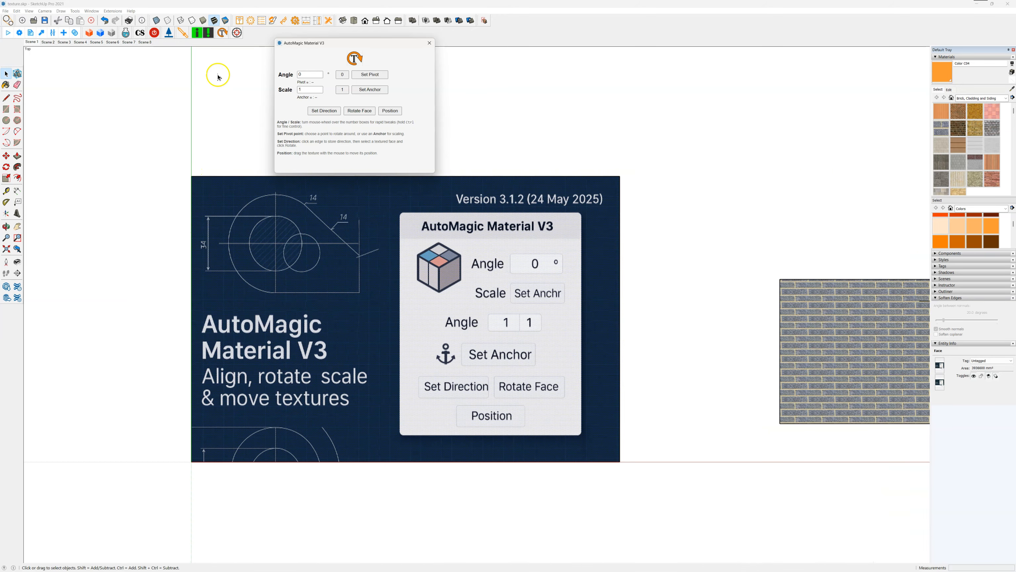
Switch to Scene 2 and bring the brick-textured face into closer view
{"action": "left_click", "coordinate": [49, 42]}
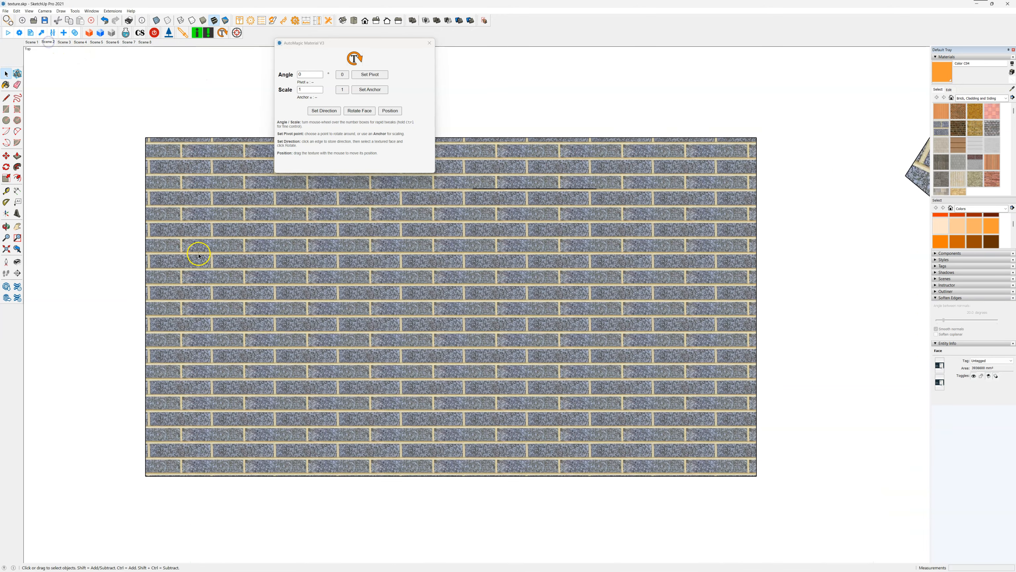
{"action": "scroll", "coordinate": [386, 354], "scroll_direction": "down", "scroll_amount": 3}
{"action": "scroll", "coordinate": [363, 190], "scroll_direction": "up", "scroll_amount": 3}
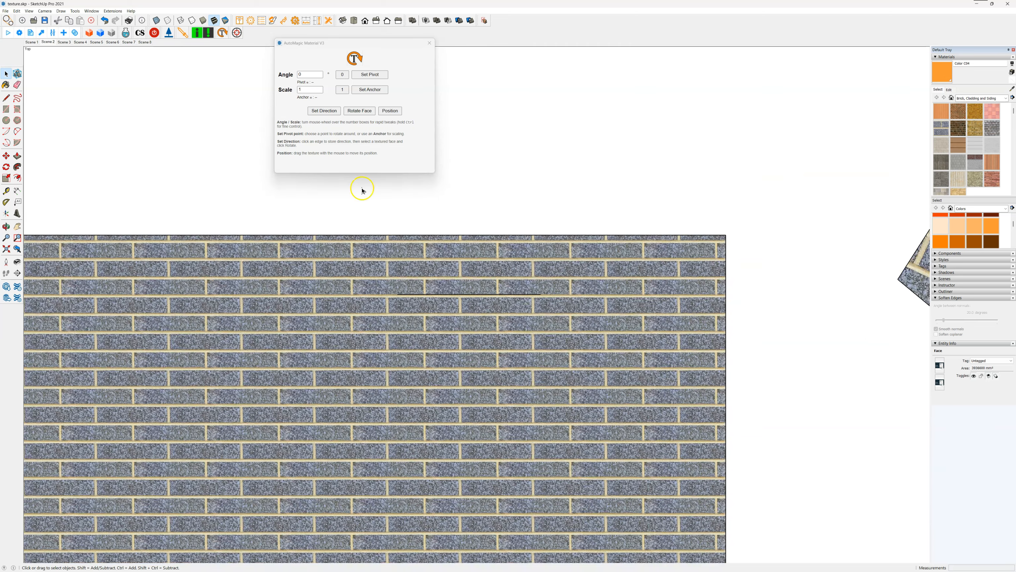
Repaint both the rectangular face and the angled face with the Brick Colored Blue material
{"action": "scroll", "coordinate": [311, 182], "scroll_direction": "down", "scroll_amount": 2}
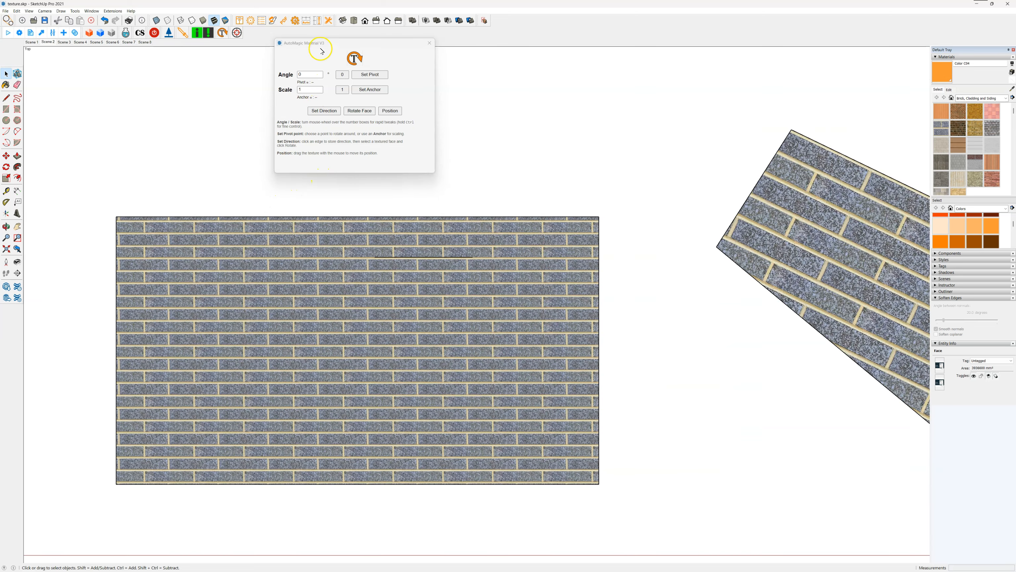
{"action": "scroll", "coordinate": [267, 332], "scroll_direction": "down", "scroll_amount": 2}
{"action": "scroll", "coordinate": [224, 308], "scroll_direction": "down", "scroll_amount": 1}
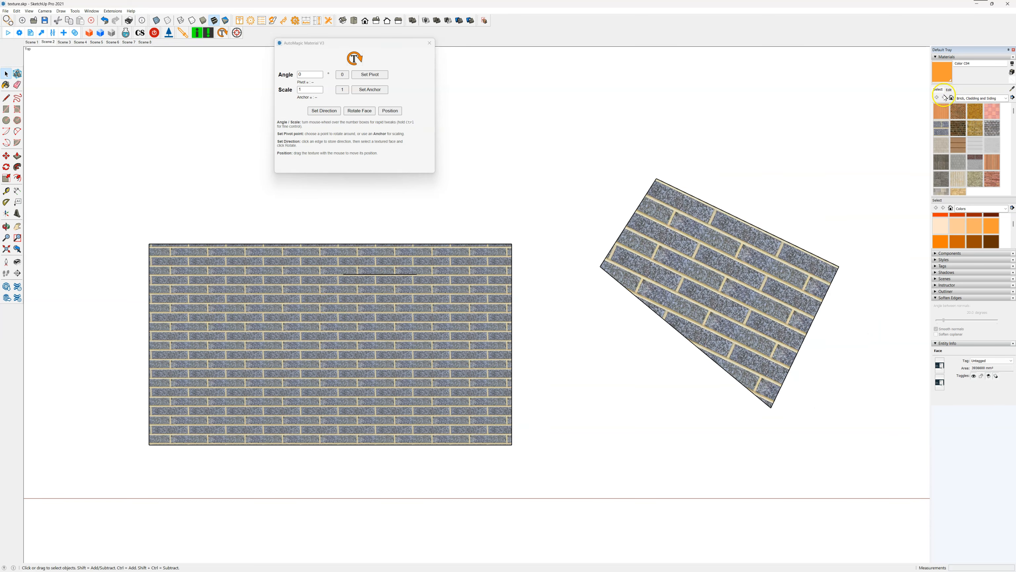
{"action": "left_click", "coordinate": [942, 128]}
{"action": "left_click", "coordinate": [729, 268]}
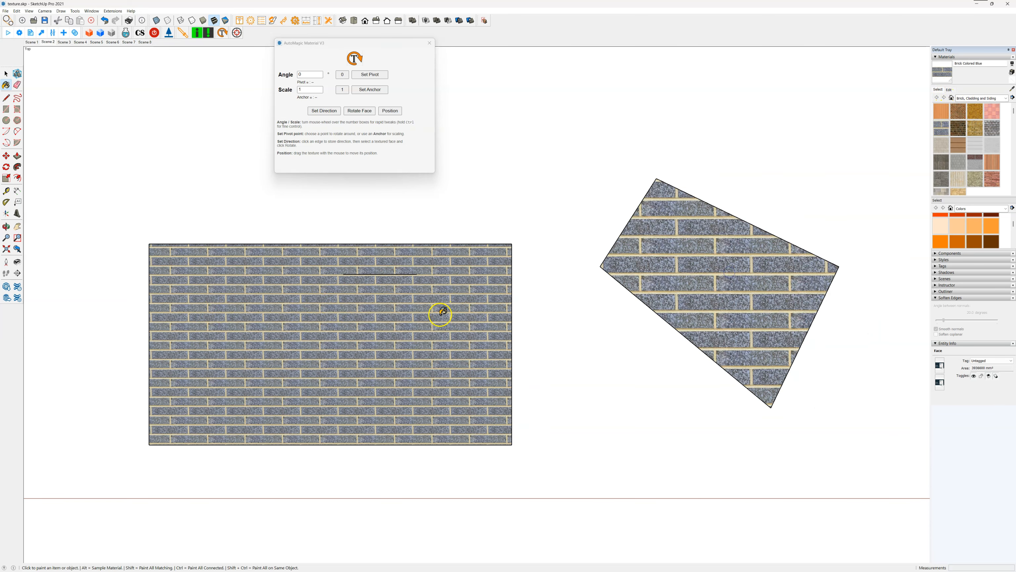
{"action": "left_click", "coordinate": [437, 315]}
{"action": "left_click", "coordinate": [6, 74]}
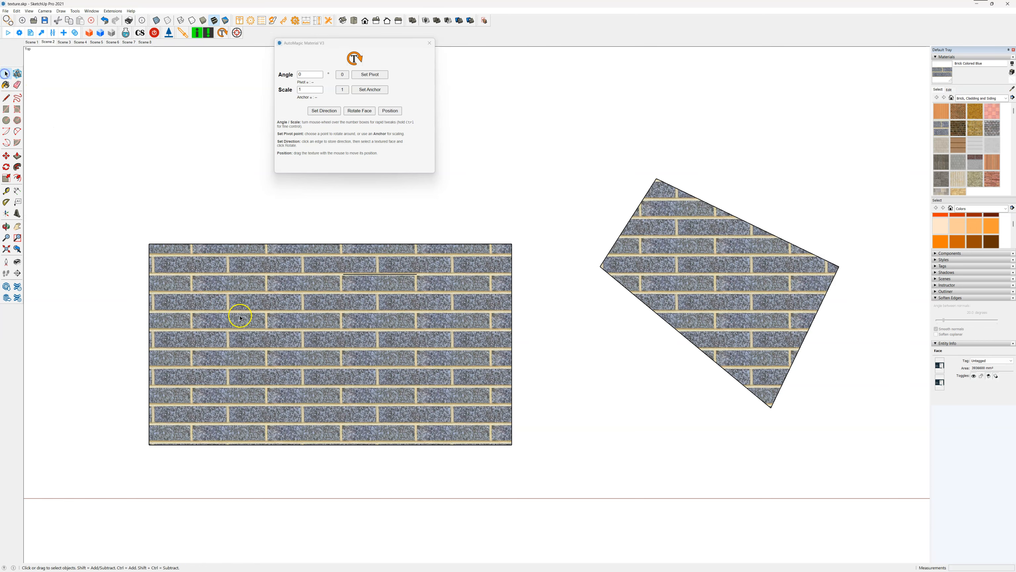
Try rotating the rectangular face's brick texture to 5° and scaling it to 0.9, and reset both values
{"action": "scroll", "coordinate": [268, 320], "scroll_direction": "up", "scroll_amount": 1}
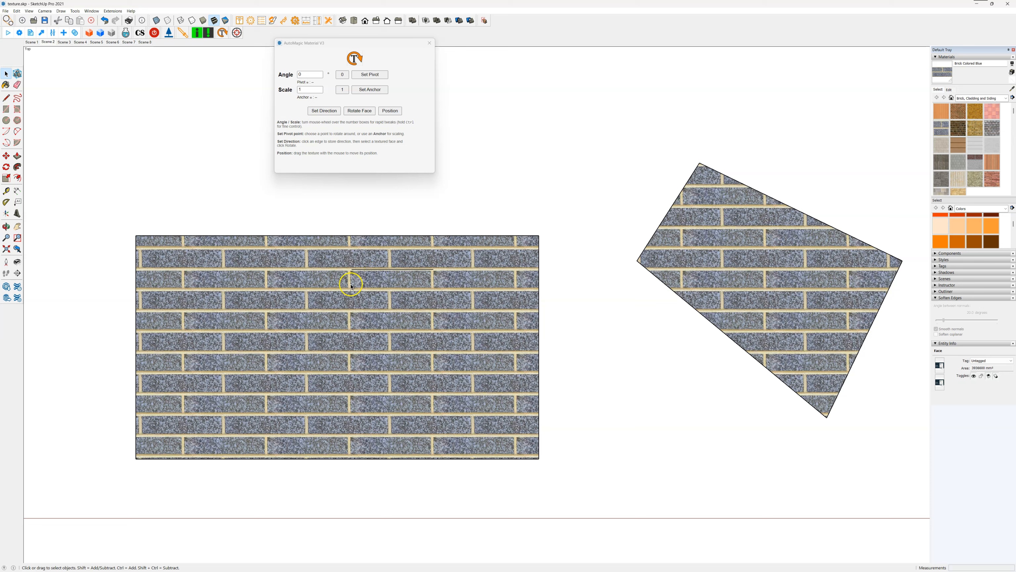
{"action": "left_click", "coordinate": [291, 301]}
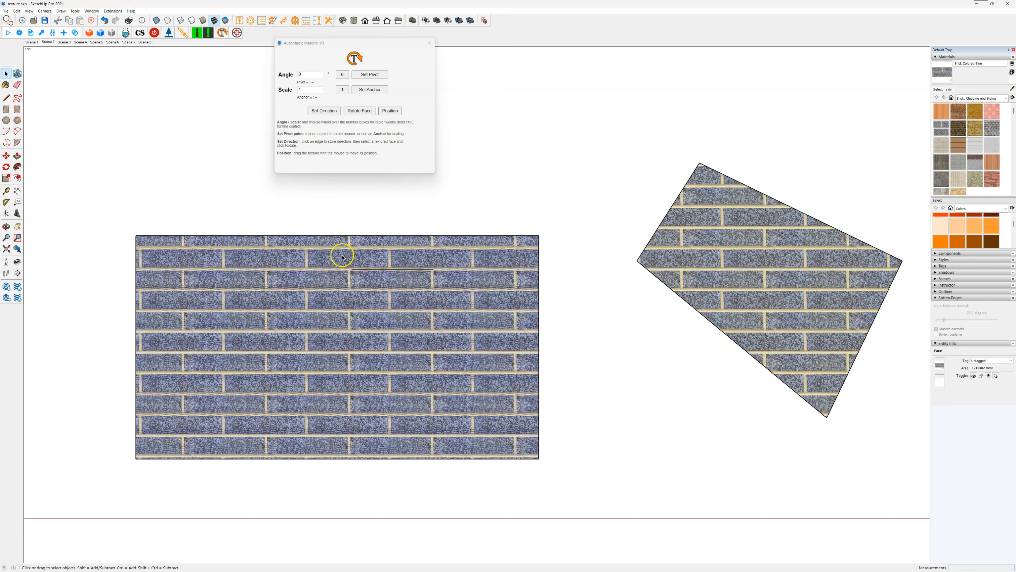
{"action": "scroll", "coordinate": [309, 75], "scroll_direction": "up", "scroll_amount": 5}
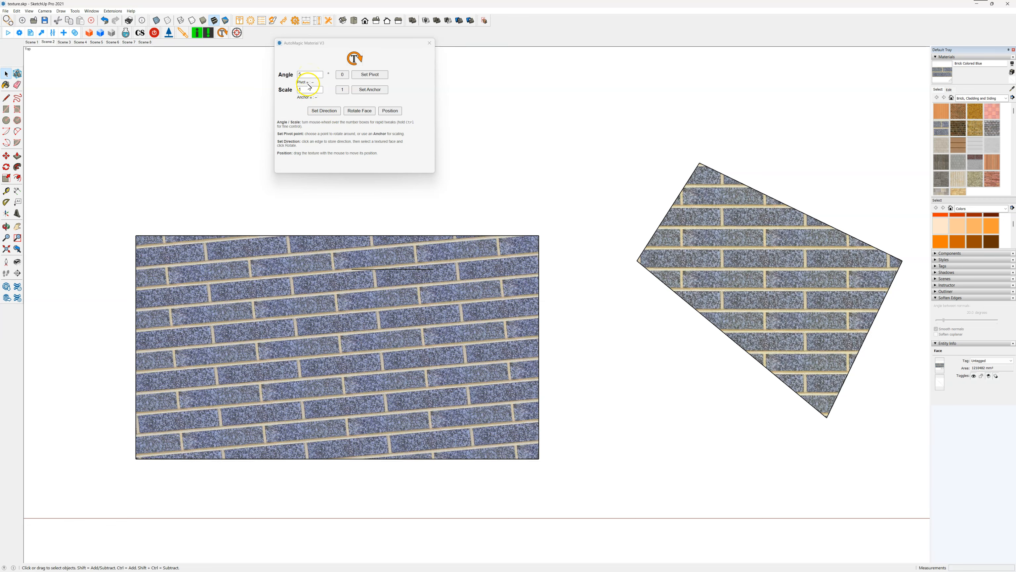
{"action": "scroll", "coordinate": [308, 90], "scroll_direction": "down", "scroll_amount": 4}
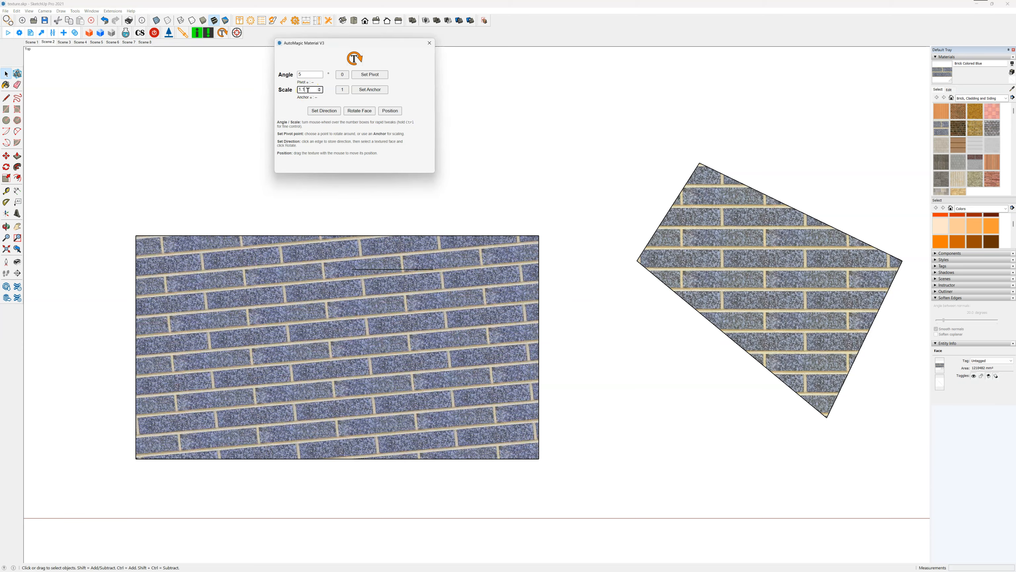
{"action": "scroll", "coordinate": [308, 90], "scroll_direction": "up", "scroll_amount": 3}
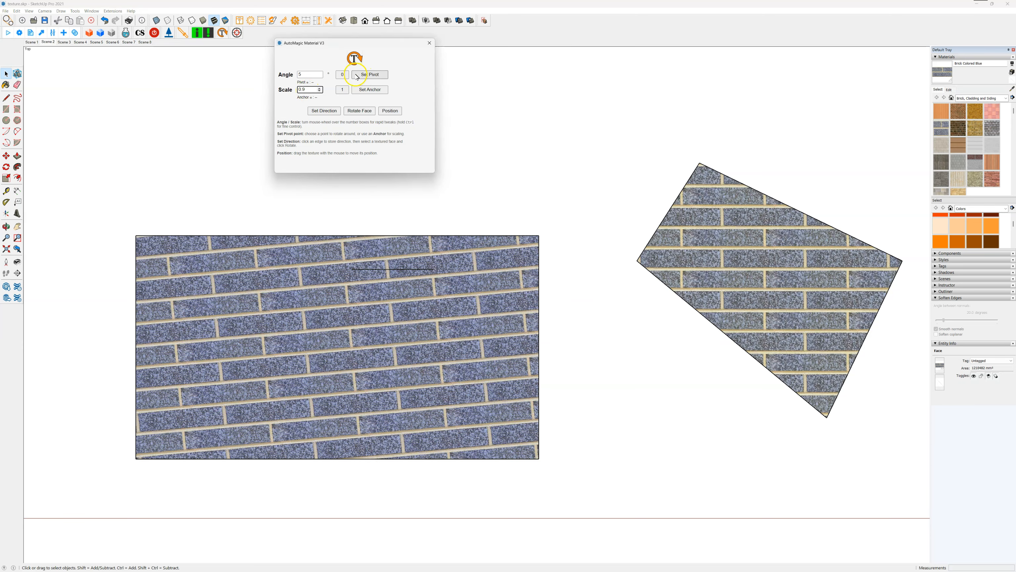
{"action": "left_click", "coordinate": [342, 74]}
{"action": "left_click", "coordinate": [342, 90]}
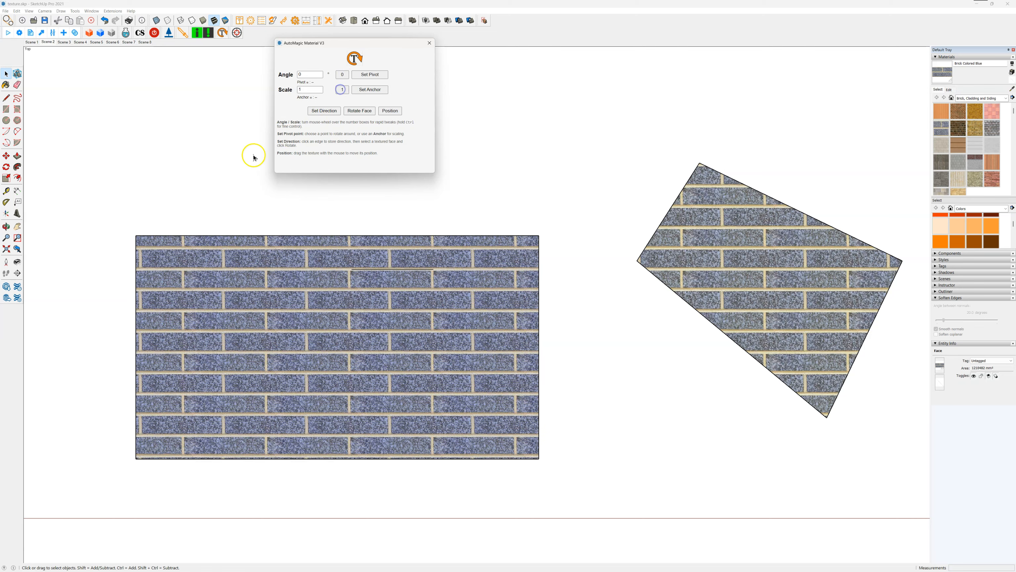
Shorten the horizontal reference edge on the brick face to about 213 mm by moving its right endpoint inward
{"action": "scroll", "coordinate": [176, 218], "scroll_direction": "down", "scroll_amount": 2}
{"action": "scroll", "coordinate": [188, 244], "scroll_direction": "up", "scroll_amount": 1}
{"action": "scroll", "coordinate": [198, 263], "scroll_direction": "up", "scroll_amount": 4}
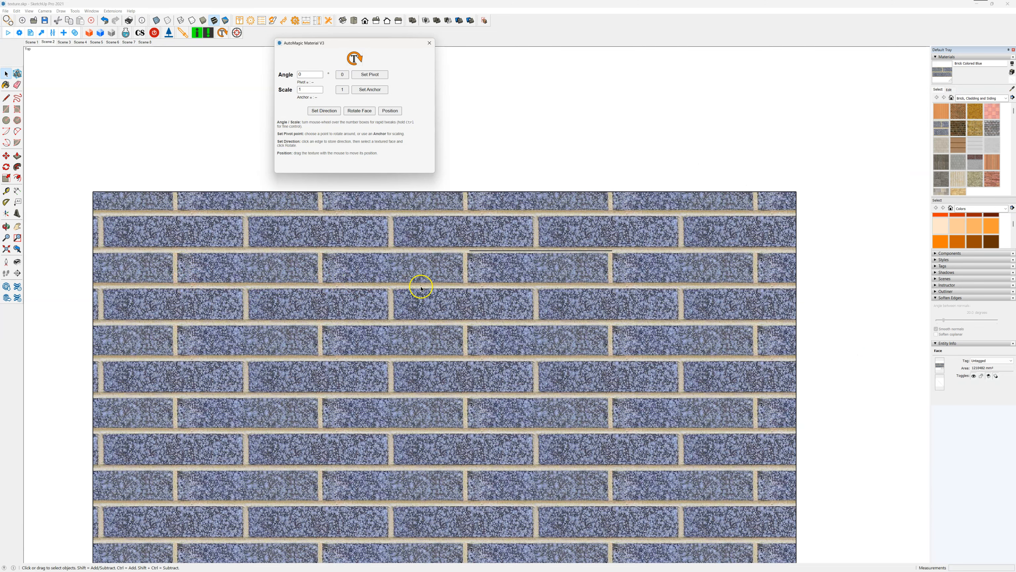
{"action": "scroll", "coordinate": [365, 270], "scroll_direction": "down", "scroll_amount": 1}
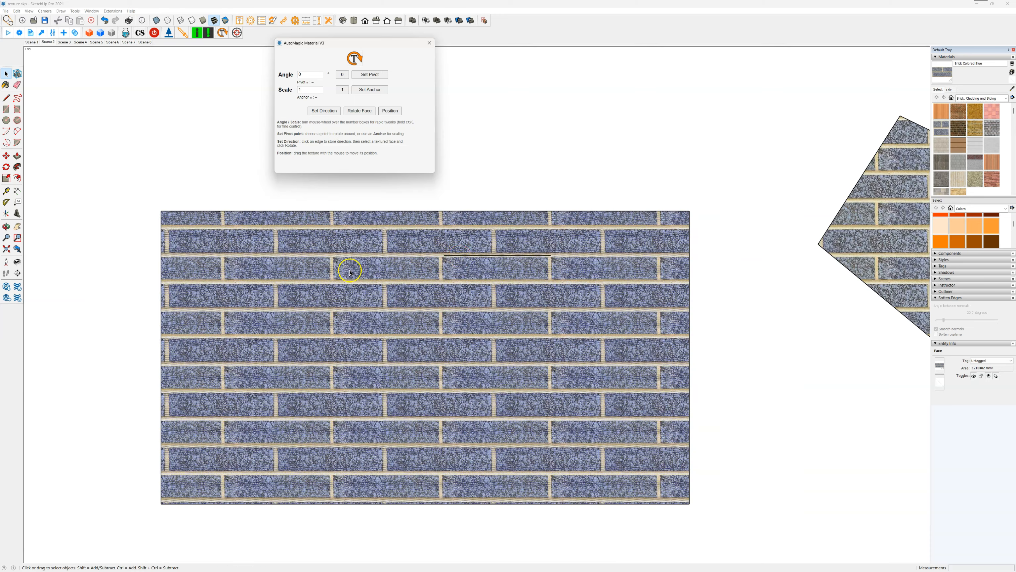
{"action": "left_click", "coordinate": [466, 256]}
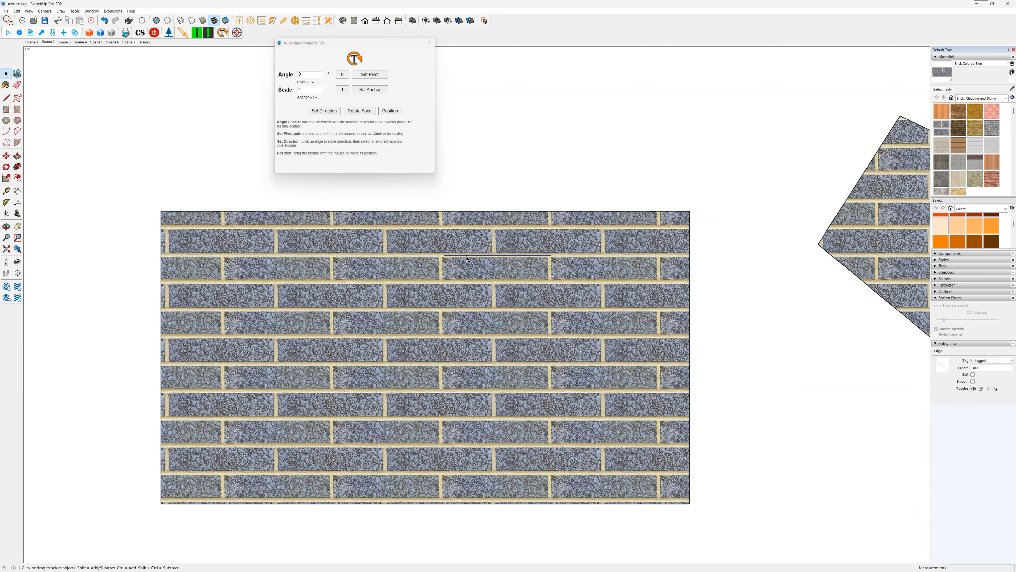
{"action": "scroll", "coordinate": [562, 244], "scroll_direction": "up", "scroll_amount": 3}
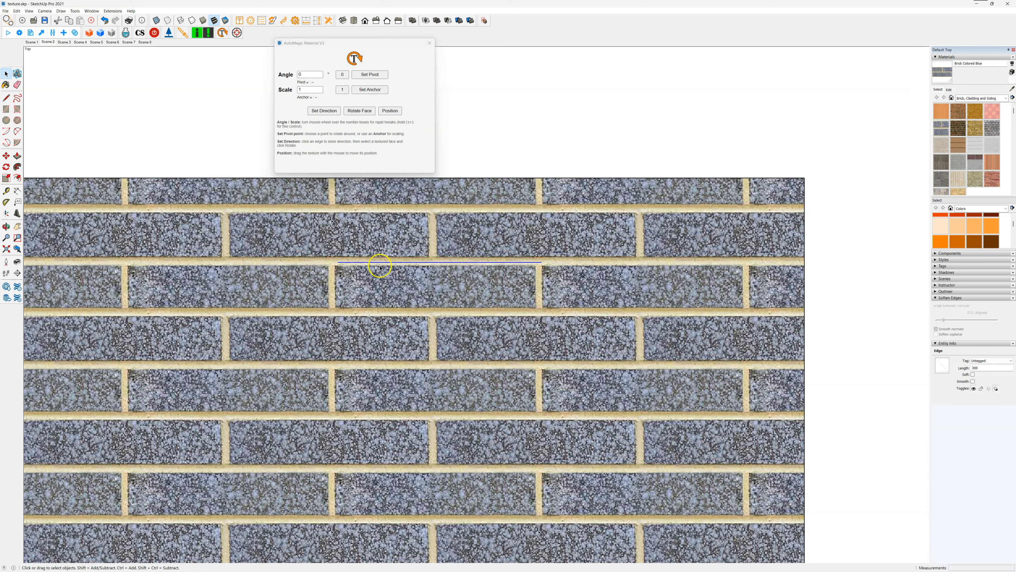
{"action": "scroll", "coordinate": [375, 269], "scroll_direction": "down", "scroll_amount": 1}
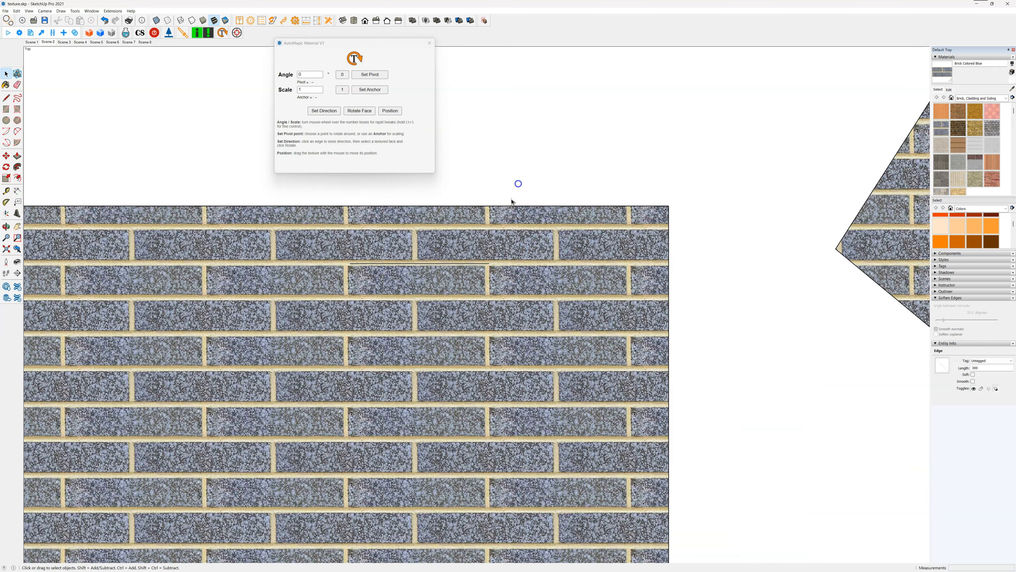
{"action": "key", "text": "m"}
{"action": "left_click", "coordinate": [489, 264]}
{"action": "left_click", "coordinate": [449, 263]}
{"action": "key", "text": "space"}
{"action": "scroll", "coordinate": [394, 263], "scroll_direction": "up", "scroll_amount": 4}
{"action": "left_click", "coordinate": [395, 263]}
{"action": "scroll", "coordinate": [439, 272], "scroll_direction": "down", "scroll_amount": 3}
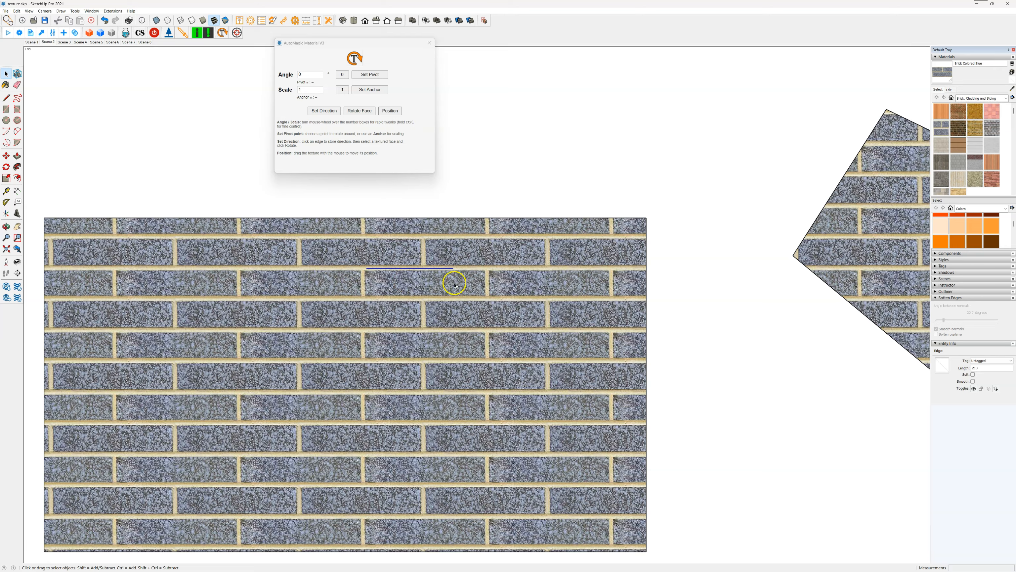
Set the scaling anchor at the lower-left corner of the brick just below the reference edge
{"action": "scroll", "coordinate": [448, 280], "scroll_direction": "up", "scroll_amount": 3}
{"action": "scroll", "coordinate": [361, 286], "scroll_direction": "down", "scroll_amount": 2}
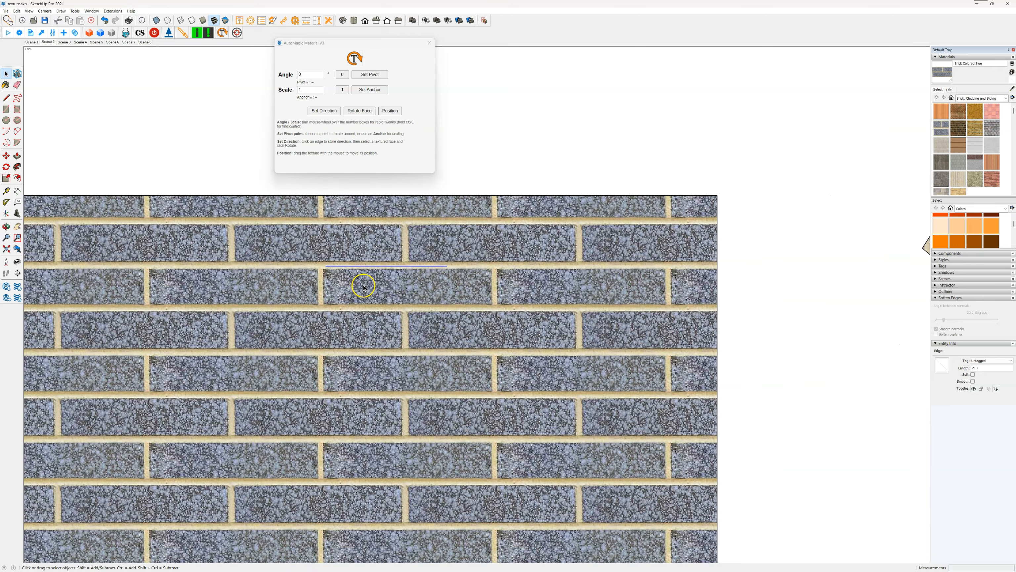
{"action": "scroll", "coordinate": [402, 240], "scroll_direction": "down", "scroll_amount": 2}
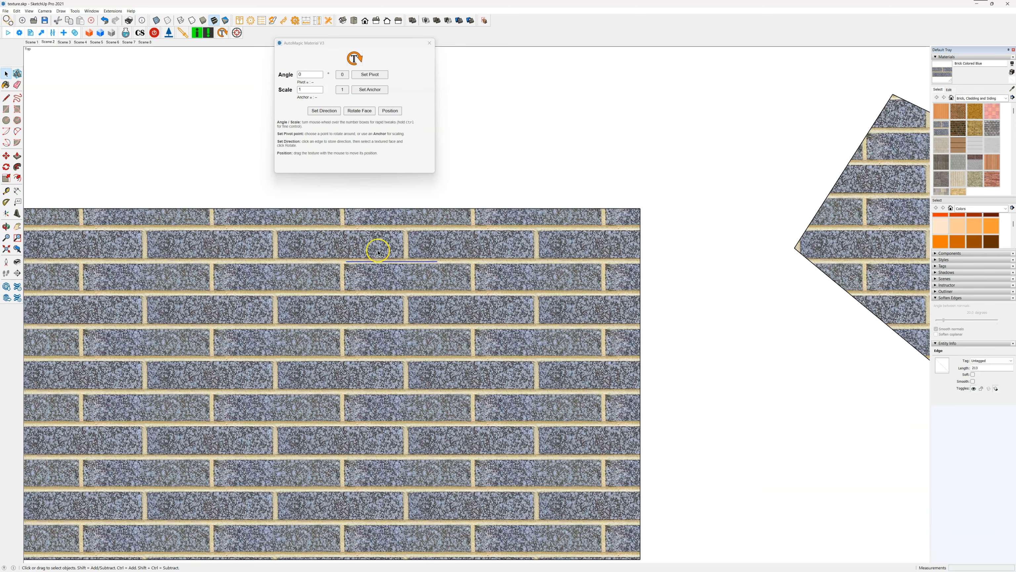
{"action": "scroll", "coordinate": [351, 251], "scroll_direction": "up", "scroll_amount": 3}
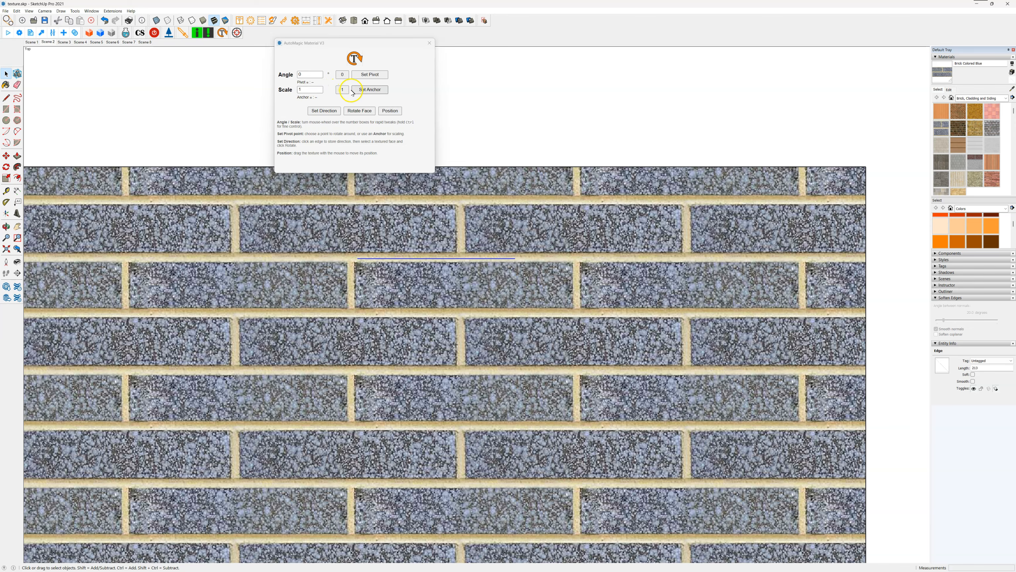
{"action": "scroll", "coordinate": [361, 264], "scroll_direction": "up", "scroll_amount": 5}
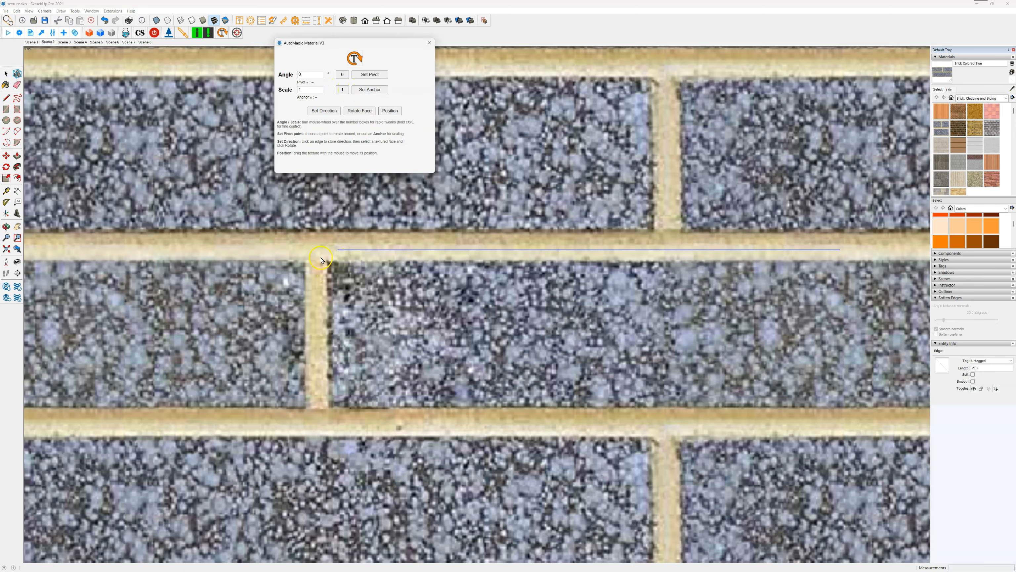
{"action": "left_click", "coordinate": [328, 407]}
{"action": "scroll", "coordinate": [340, 292], "scroll_direction": "down", "scroll_amount": 2}
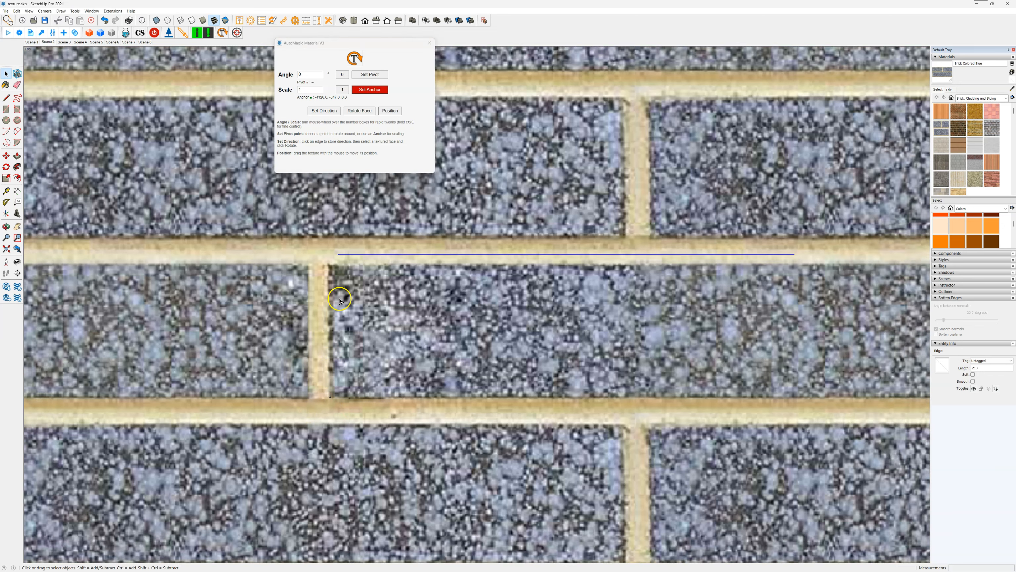
Reposition the face's texture downward so that a brick's upper-left corner sits on the anchor point
{"action": "left_click", "coordinate": [390, 112]}
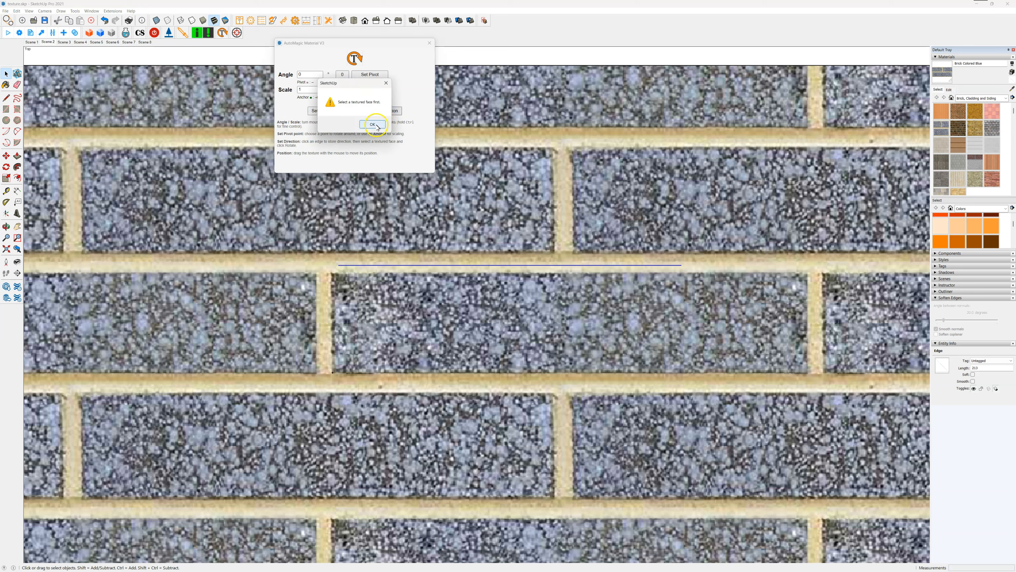
{"action": "left_click", "coordinate": [376, 124]}
{"action": "left_click", "coordinate": [296, 256]}
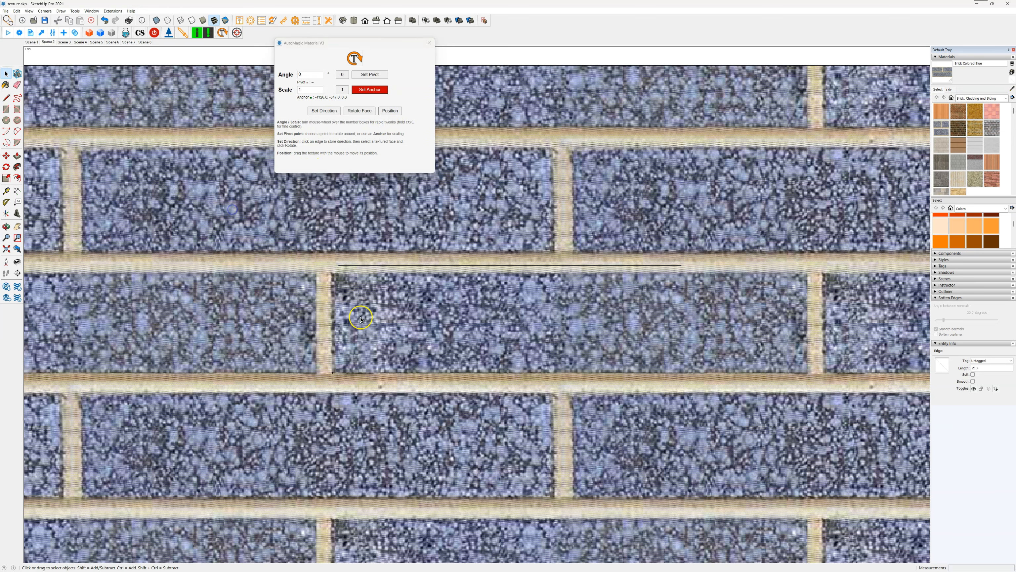
{"action": "left_click", "coordinate": [390, 111]}
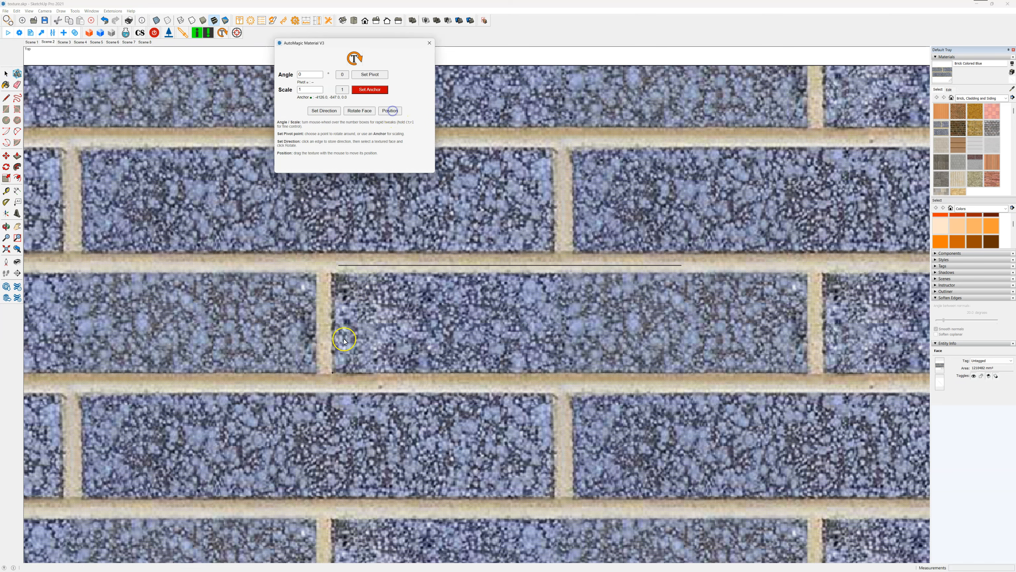
{"action": "left_click_drag", "start_coordinate": [341, 365], "coordinate": [338, 459]}
{"action": "left_click_drag", "start_coordinate": [343, 461], "coordinate": [343, 465]}
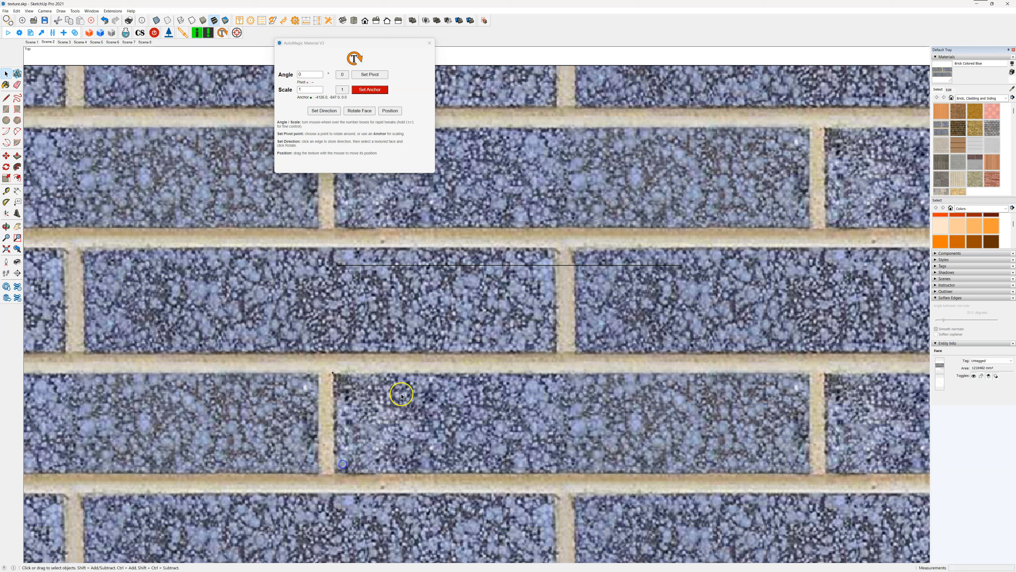
Move the reference edge by its left endpoint onto the brick's upper-left corner at the anchor point
{"action": "left_click", "coordinate": [383, 266]}
{"action": "left_click", "coordinate": [363, 269]}
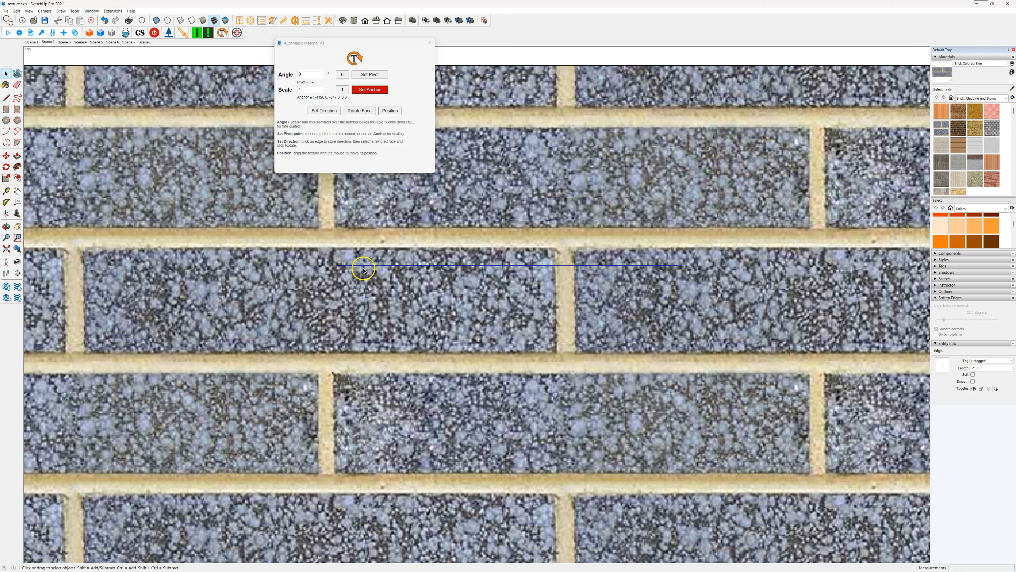
{"action": "key", "text": "m"}
{"action": "left_click", "coordinate": [339, 265]}
{"action": "left_click", "coordinate": [333, 373]}
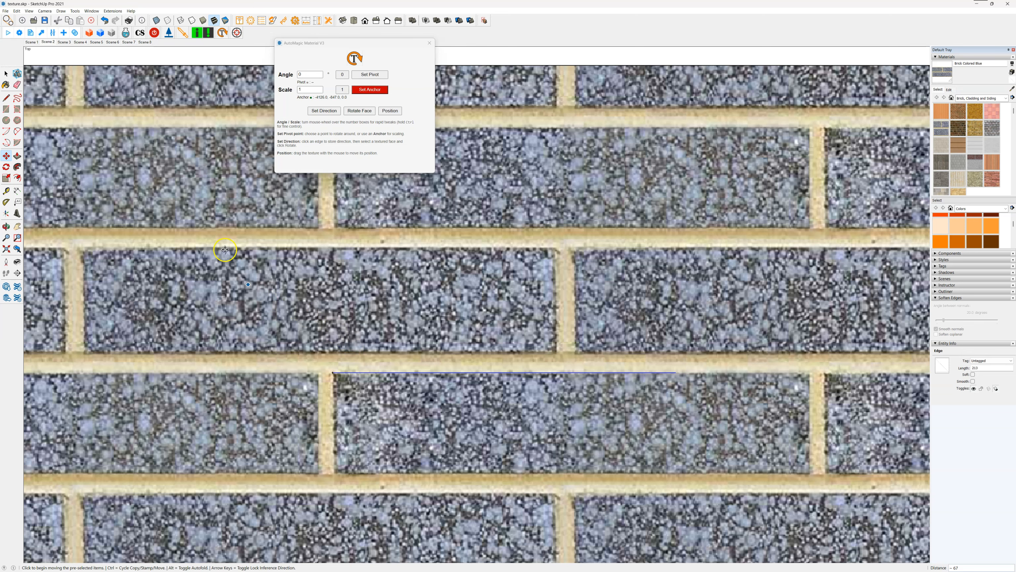
{"action": "left_click", "coordinate": [6, 73]}
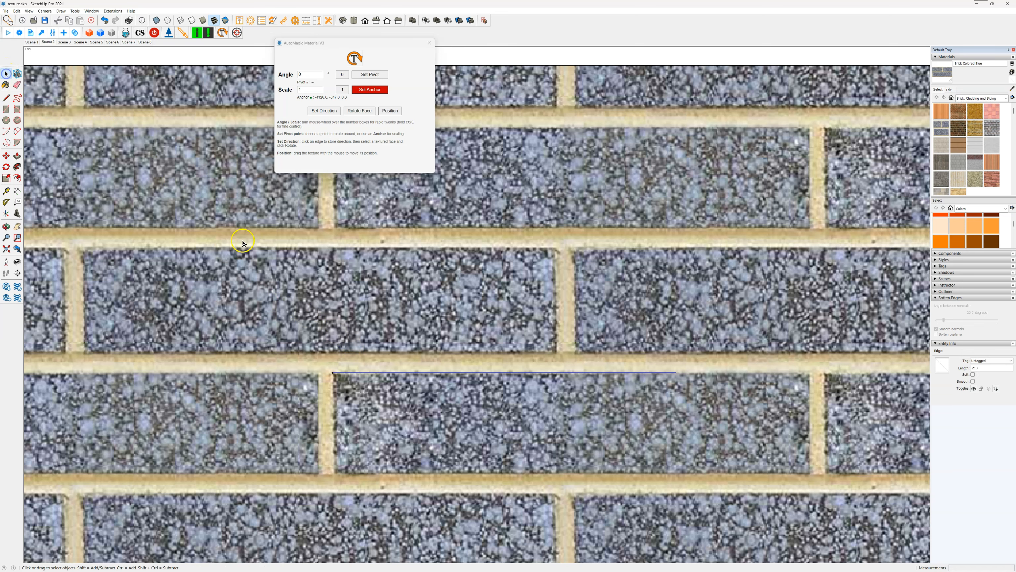
Scale the face's texture around the anchor to 1.39, matching the brick's length to the reference edge
{"action": "scroll", "coordinate": [242, 243], "scroll_direction": "down", "scroll_amount": 2}
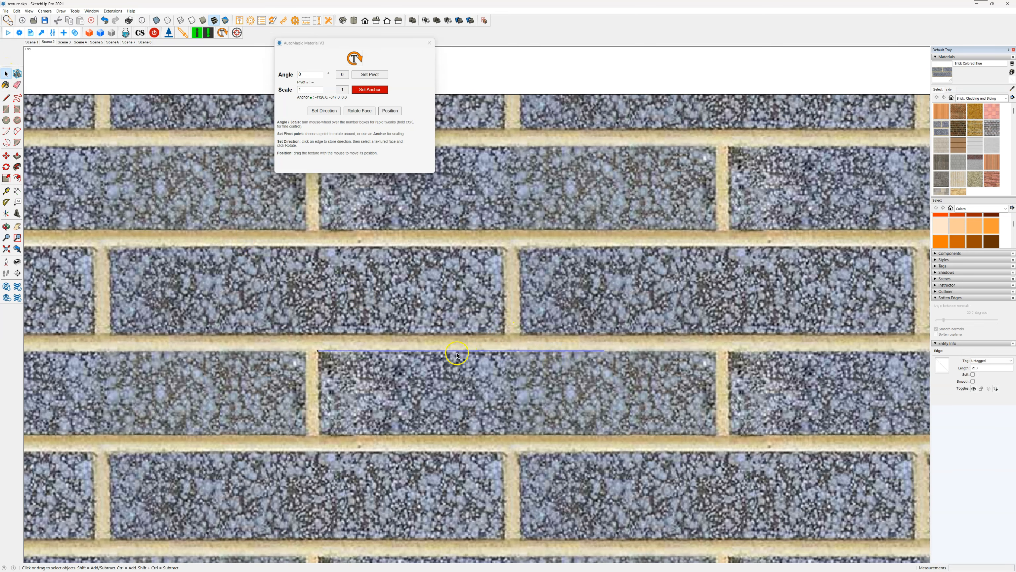
{"action": "left_click", "coordinate": [409, 281]}
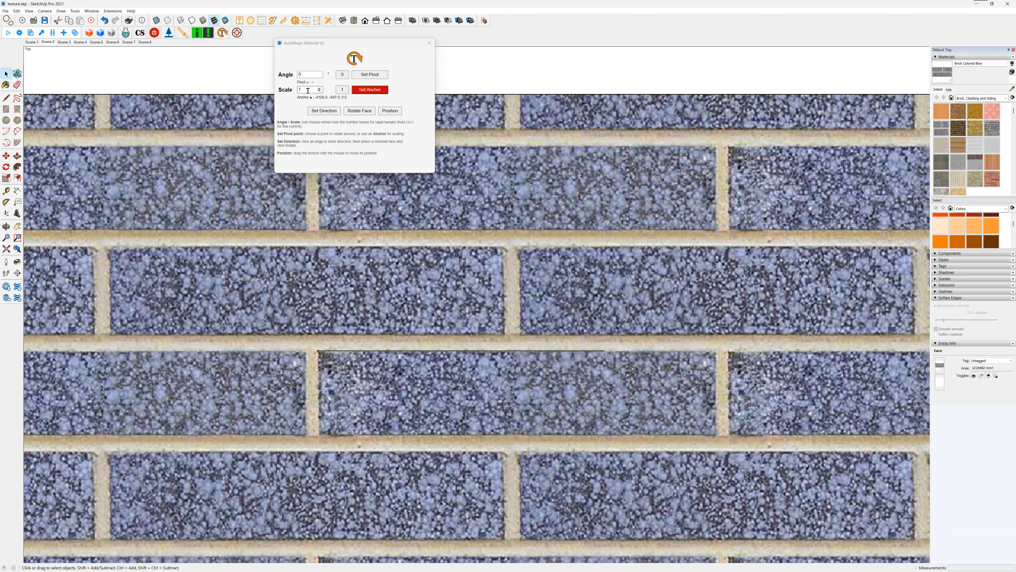
{"action": "scroll", "coordinate": [308, 90], "scroll_direction": "up", "scroll_amount": 2}
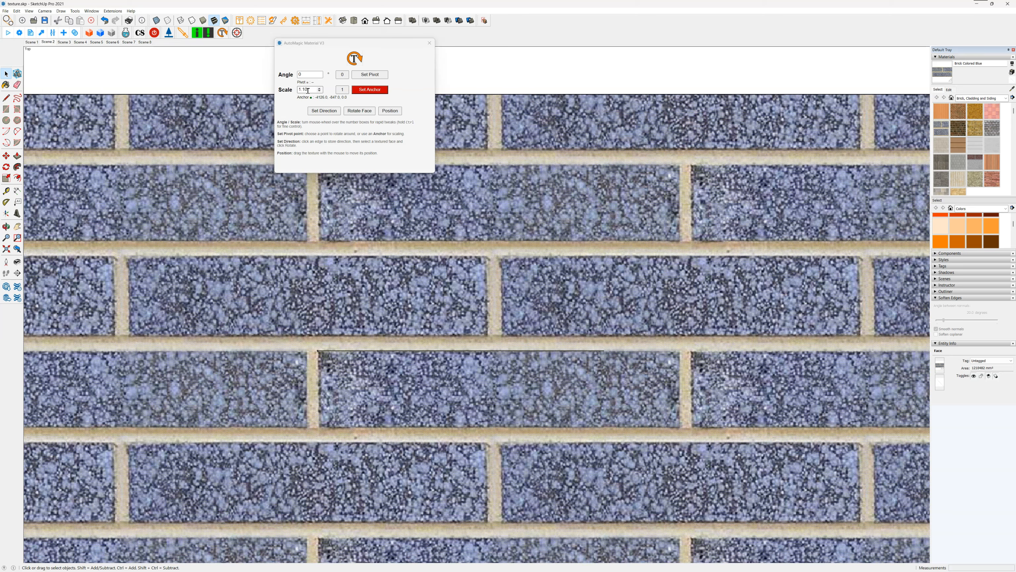
{"action": "scroll", "coordinate": [308, 90], "scroll_direction": "up", "scroll_amount": 1}
{"action": "scroll", "coordinate": [307, 90], "scroll_direction": "up", "scroll_amount": 1}
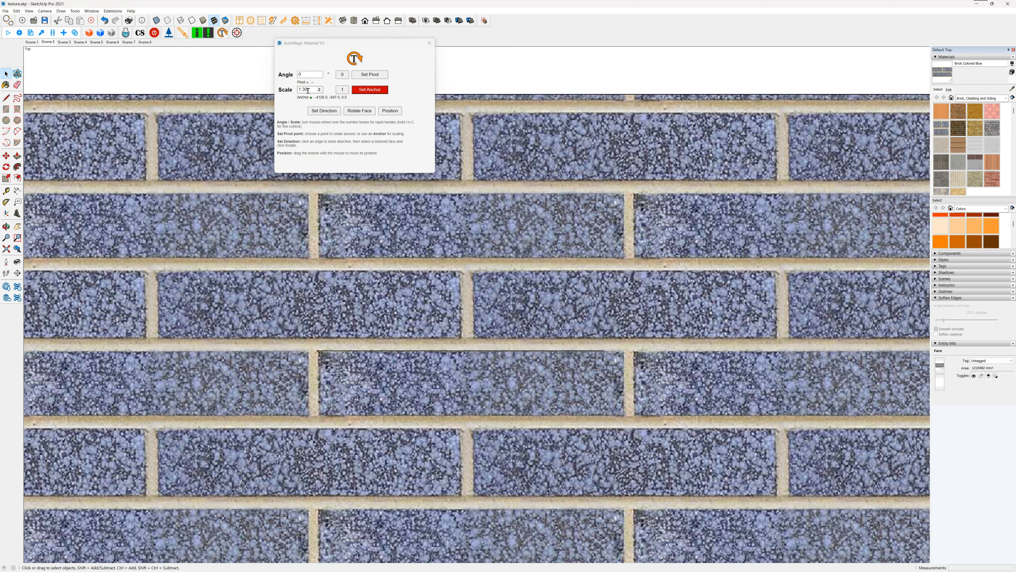
{"action": "scroll", "coordinate": [308, 90], "scroll_direction": "down", "scroll_amount": 1}
{"action": "scroll", "coordinate": [308, 90], "scroll_direction": "up", "scroll_amount": 1}
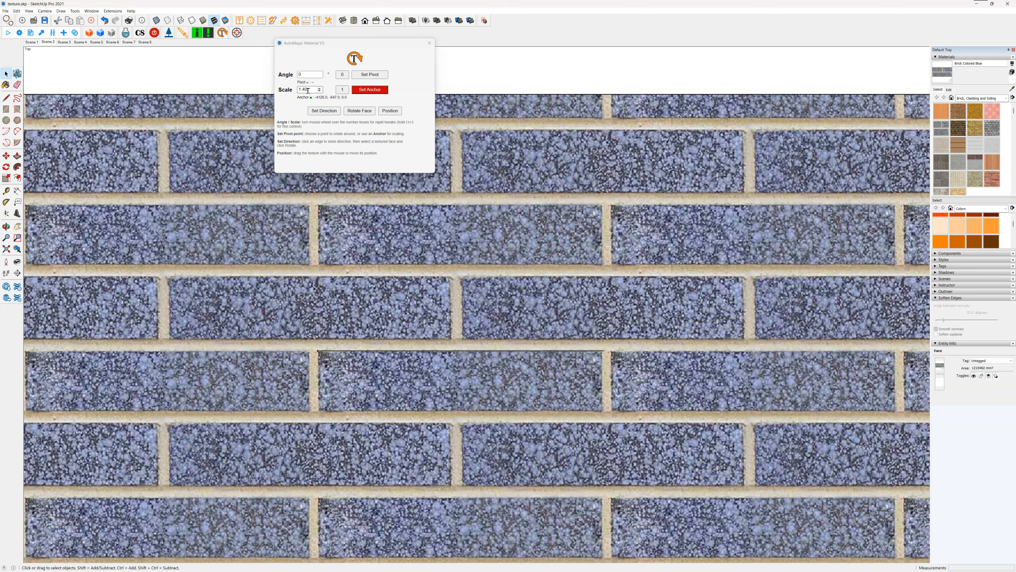
{"action": "scroll", "coordinate": [602, 350], "scroll_direction": "up", "scroll_amount": 8}
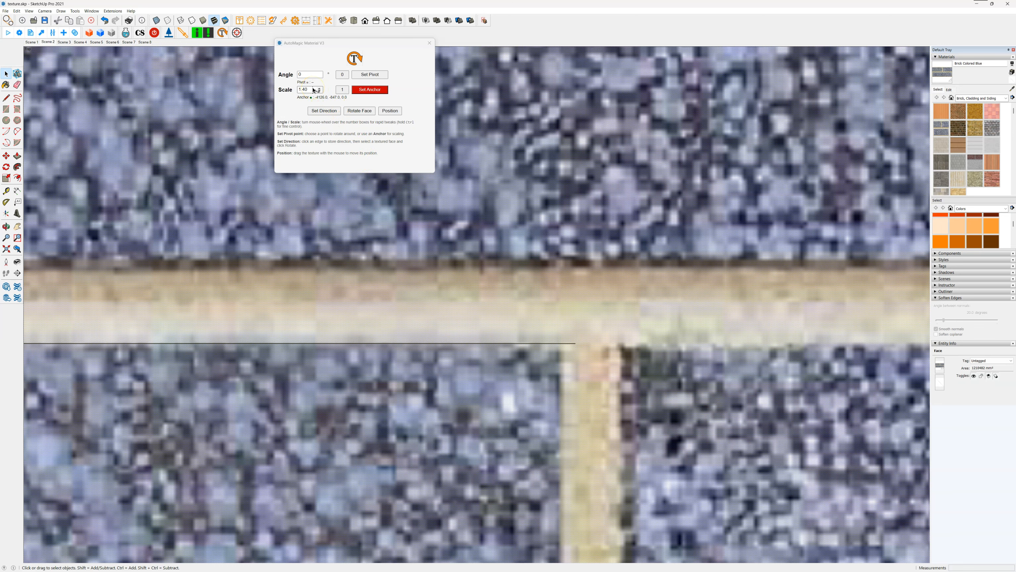
{"action": "scroll", "coordinate": [313, 89], "scroll_direction": "down", "scroll_amount": 1, "text": "ctrl"}
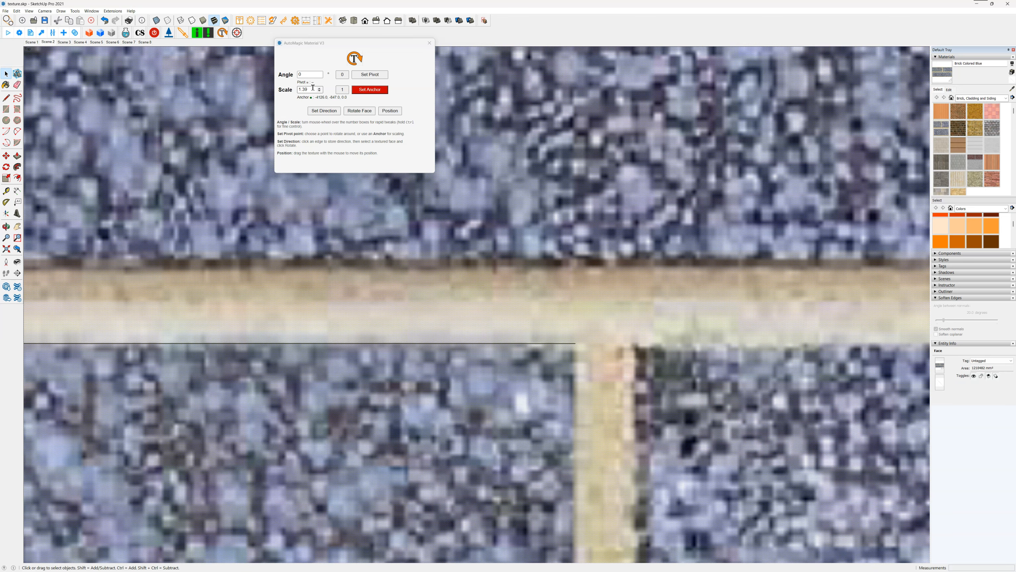
Fine-tune the texture scale around the anchor to 1.388 so the brick's end meets the end of the reference edge
{"action": "left_click", "coordinate": [311, 89]}
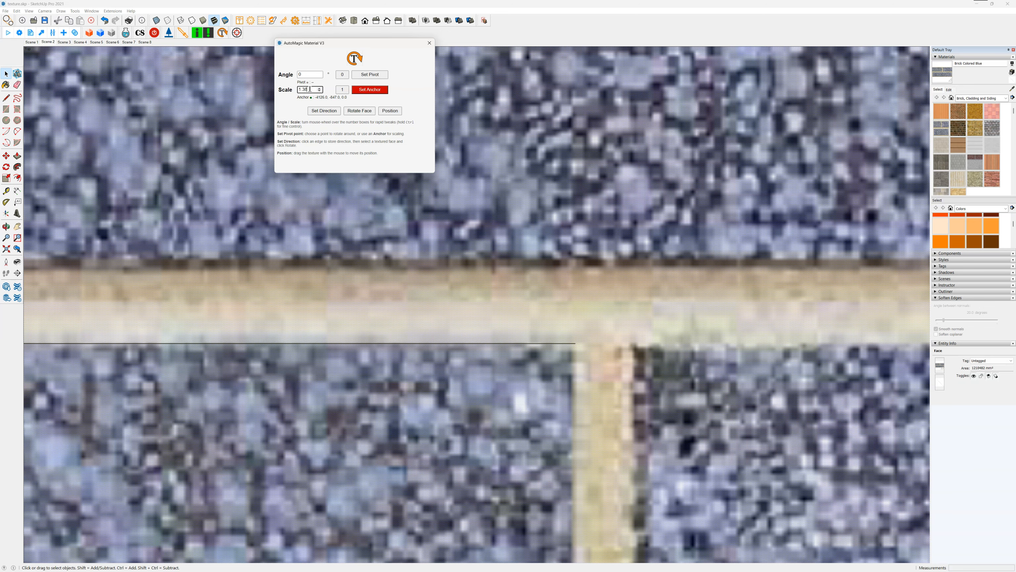
{"action": "scroll", "coordinate": [310, 90], "scroll_direction": "up", "scroll_amount": 2}
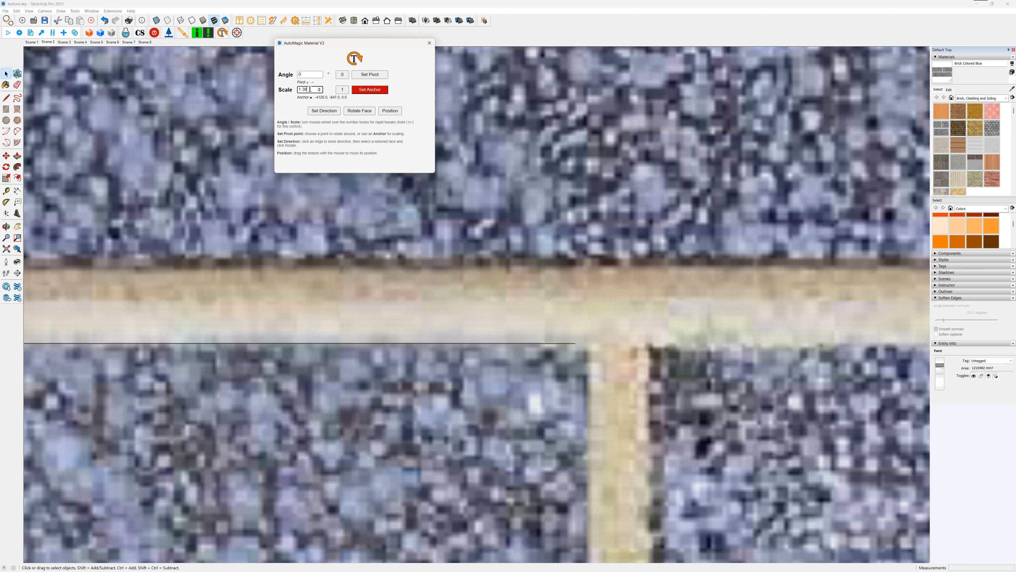
{"action": "scroll", "coordinate": [310, 90], "scroll_direction": "down", "scroll_amount": 2}
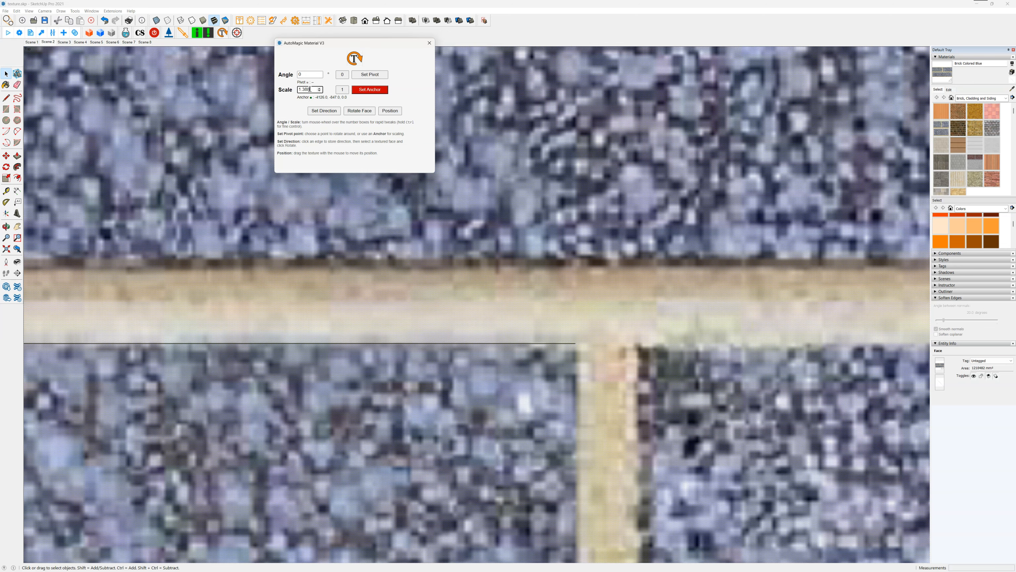
Delete the reference edge from the rectangular face
{"action": "scroll", "coordinate": [435, 268], "scroll_direction": "down", "scroll_amount": 8}
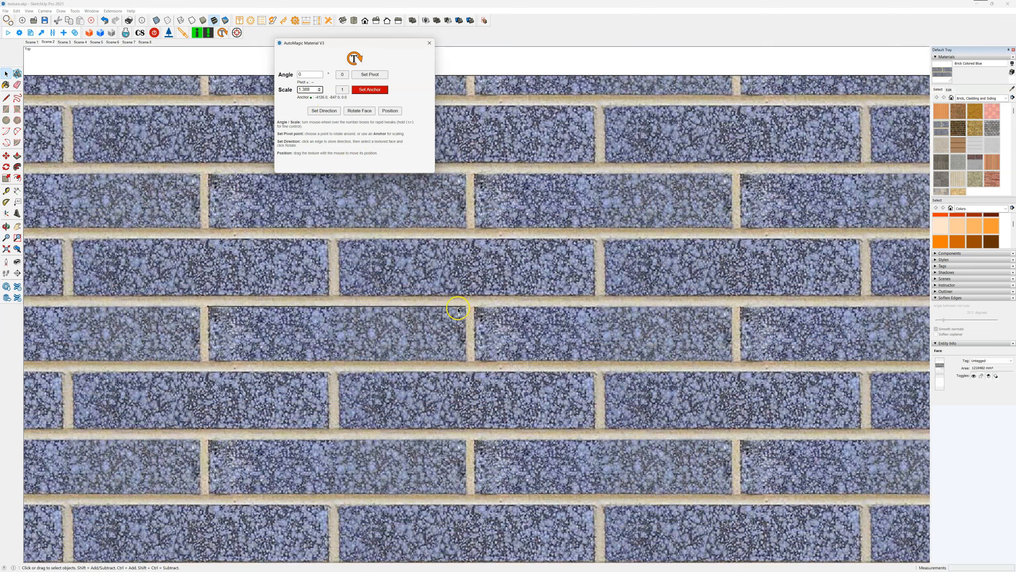
{"action": "scroll", "coordinate": [430, 276], "scroll_direction": "down", "scroll_amount": 3}
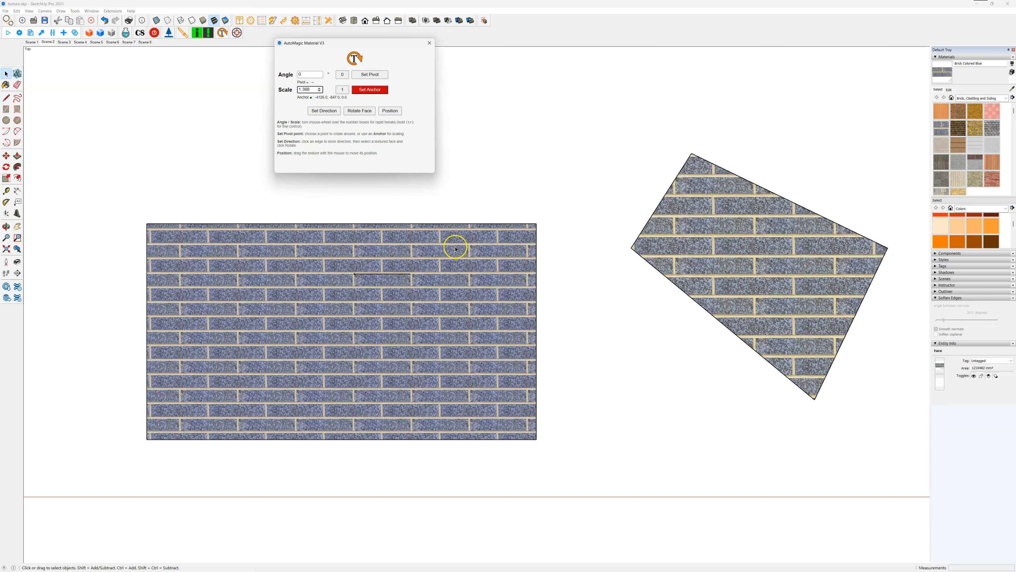
{"action": "left_click", "coordinate": [393, 275]}
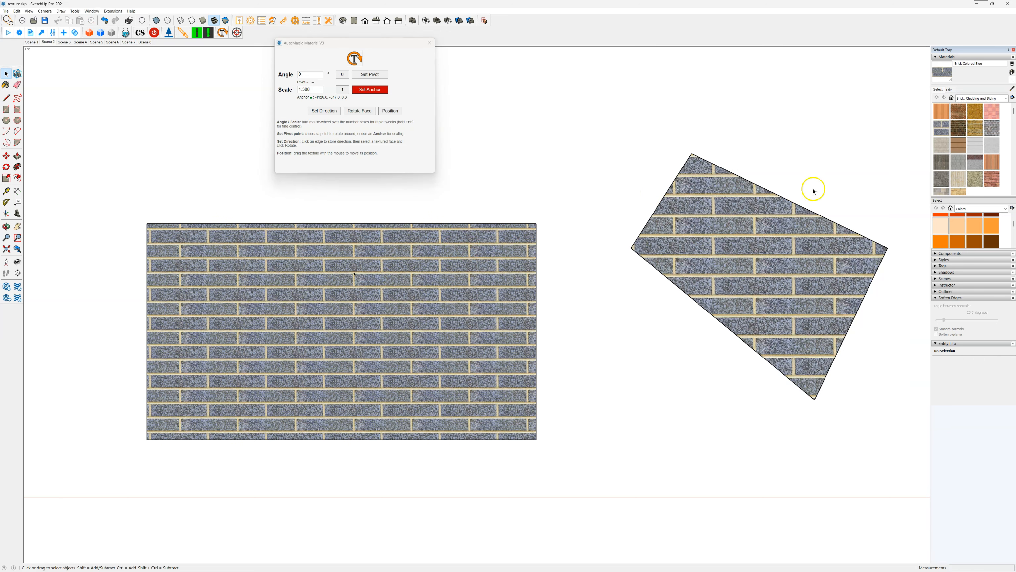
Store the upper sloping edge of the tilted quadrilateral as the direction and rotate the face's brick texture to it
{"action": "scroll", "coordinate": [877, 176], "scroll_direction": "up", "scroll_amount": 5}
{"action": "scroll", "coordinate": [102, 196], "scroll_direction": "down", "scroll_amount": 2}
{"action": "scroll", "coordinate": [101, 197], "scroll_direction": "down", "scroll_amount": 2}
{"action": "scroll", "coordinate": [198, 193], "scroll_direction": "up", "scroll_amount": 3}
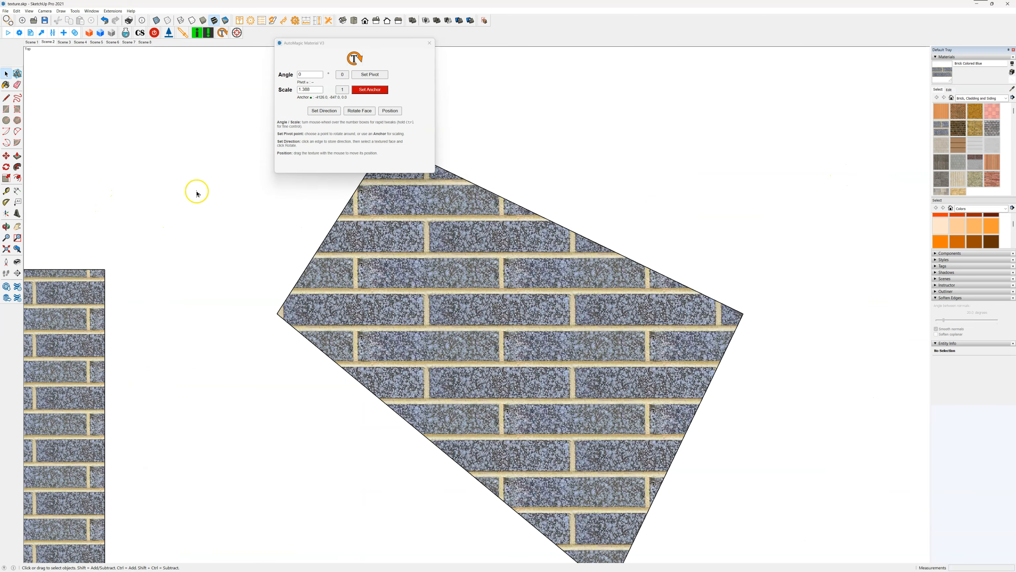
{"action": "scroll", "coordinate": [214, 372], "scroll_direction": "down", "scroll_amount": 2}
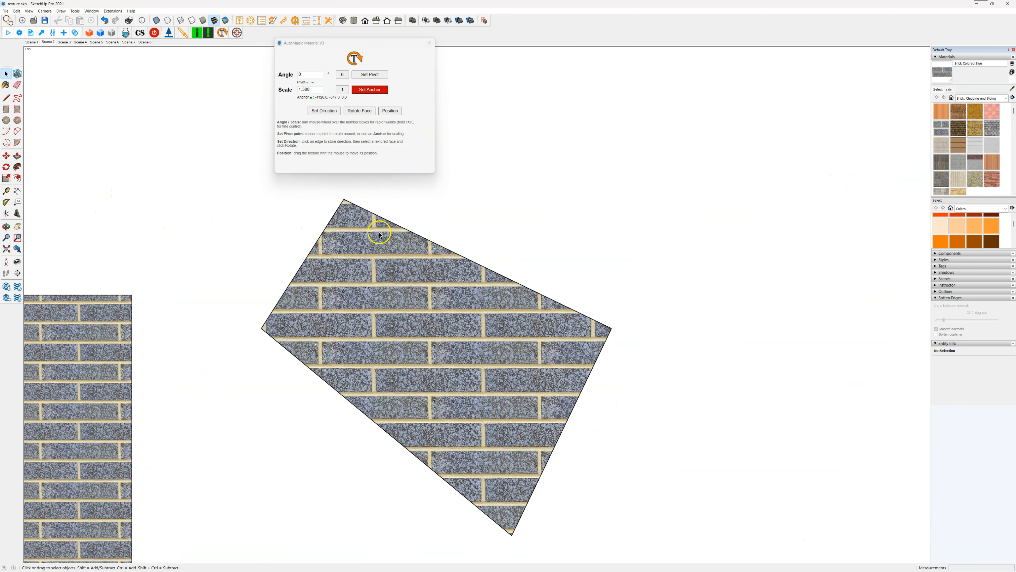
{"action": "left_click", "coordinate": [431, 242]}
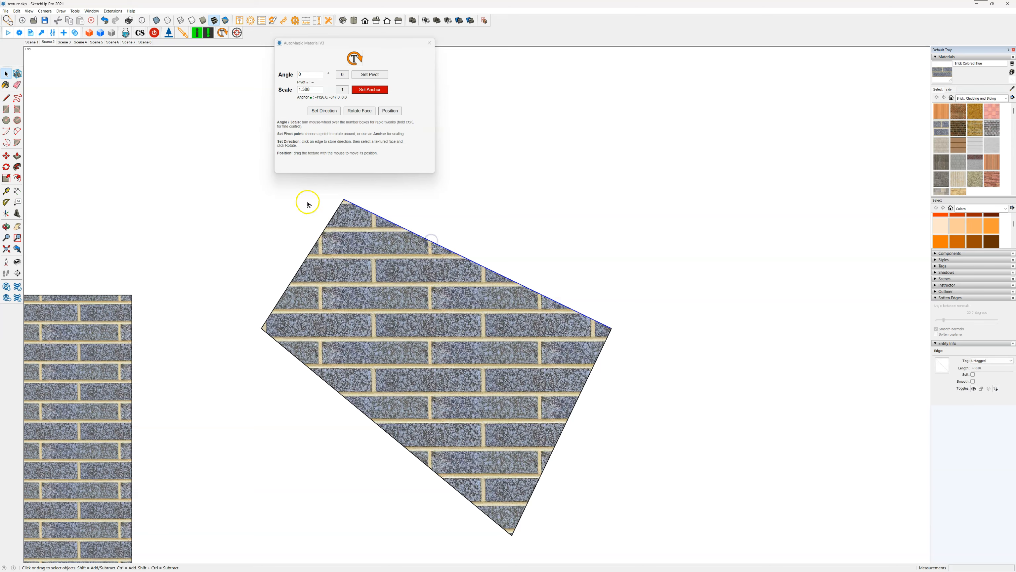
{"action": "scroll", "coordinate": [306, 200], "scroll_direction": "up", "scroll_amount": 2}
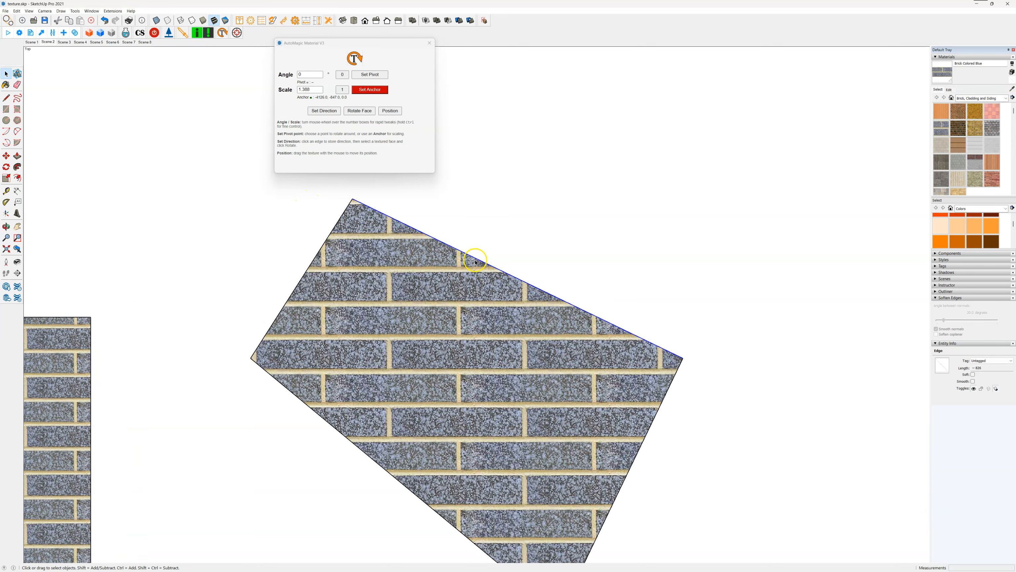
{"action": "left_click", "coordinate": [327, 111]}
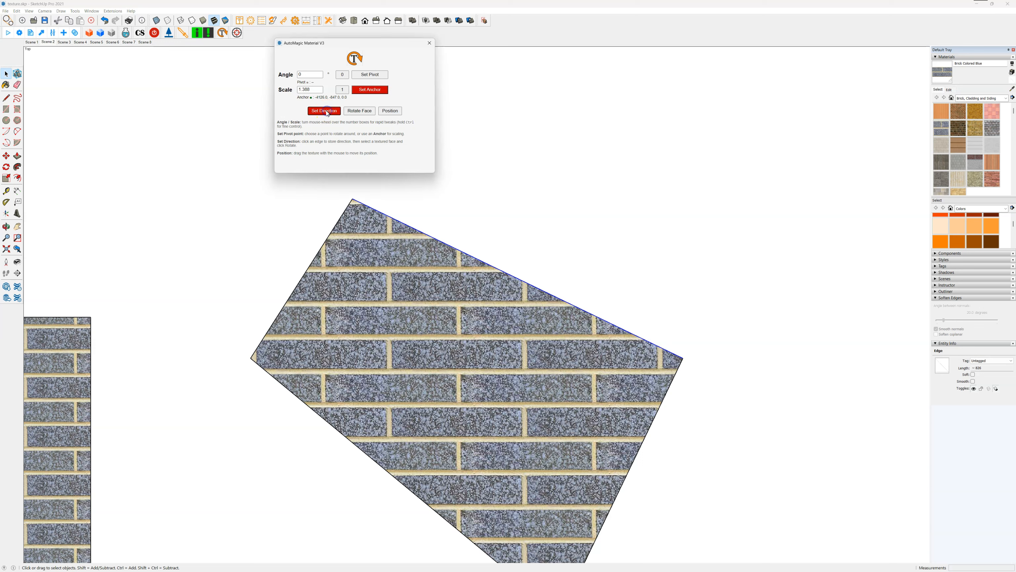
{"action": "left_click", "coordinate": [408, 314]}
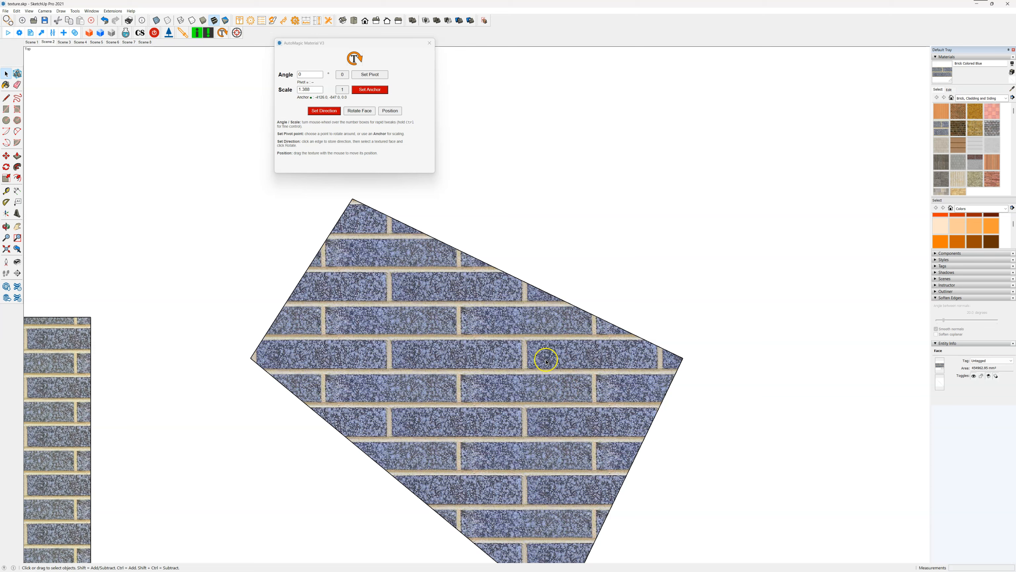
{"action": "left_click", "coordinate": [365, 113]}
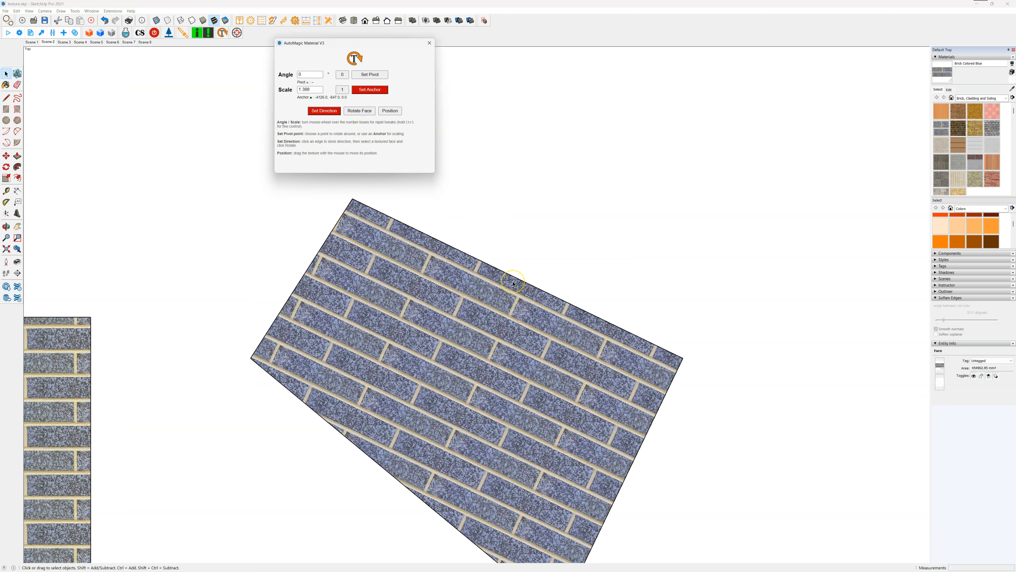
Replace the stored direction with the quadrilateral's lower sloping edge and rotate the face's brick texture parallel to it
{"action": "scroll", "coordinate": [513, 284], "scroll_direction": "up", "scroll_amount": 2}
{"action": "scroll", "coordinate": [379, 297], "scroll_direction": "down", "scroll_amount": 3}
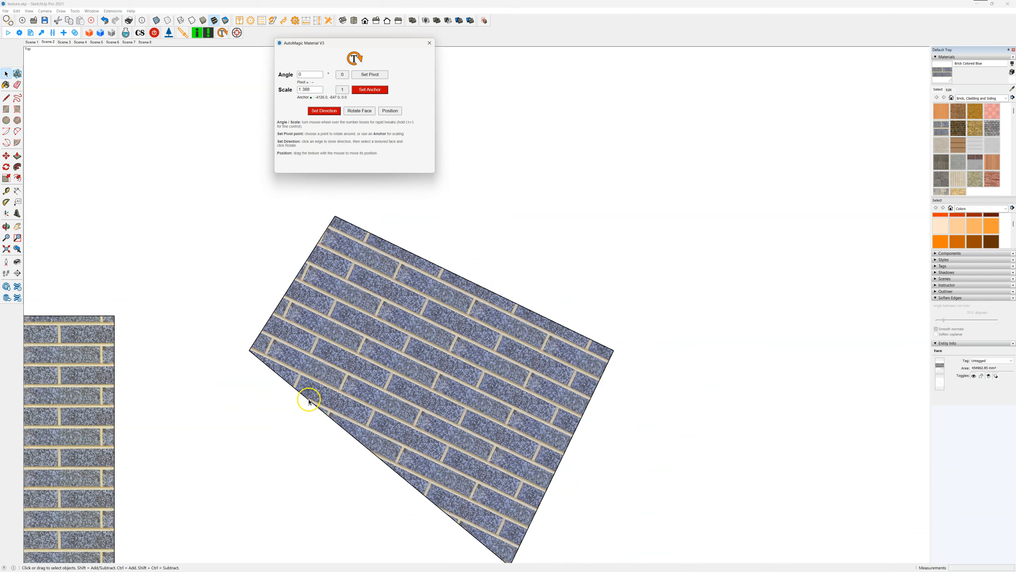
{"action": "left_click", "coordinate": [309, 402]}
{"action": "left_click", "coordinate": [323, 112]}
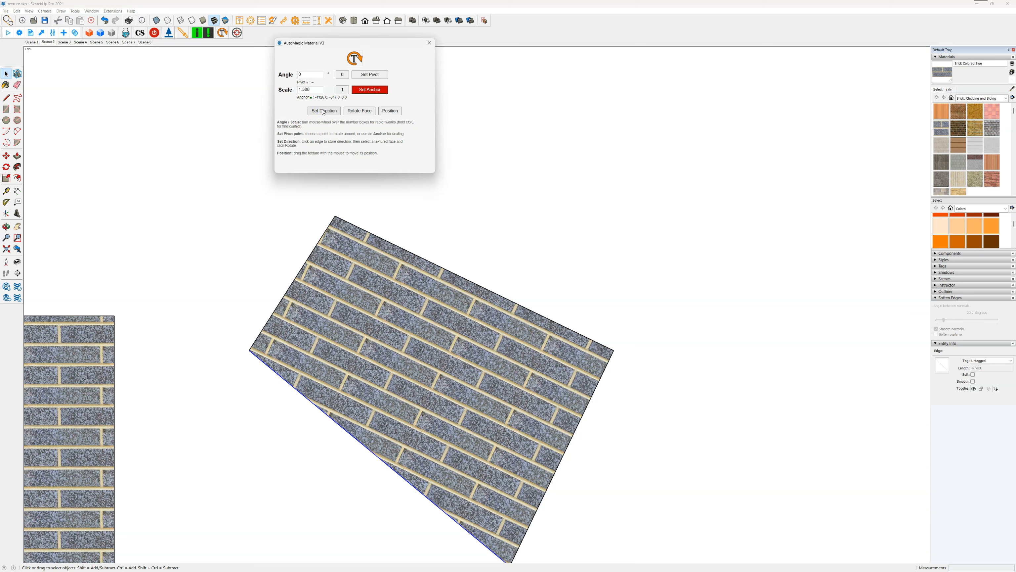
{"action": "left_click", "coordinate": [323, 111]}
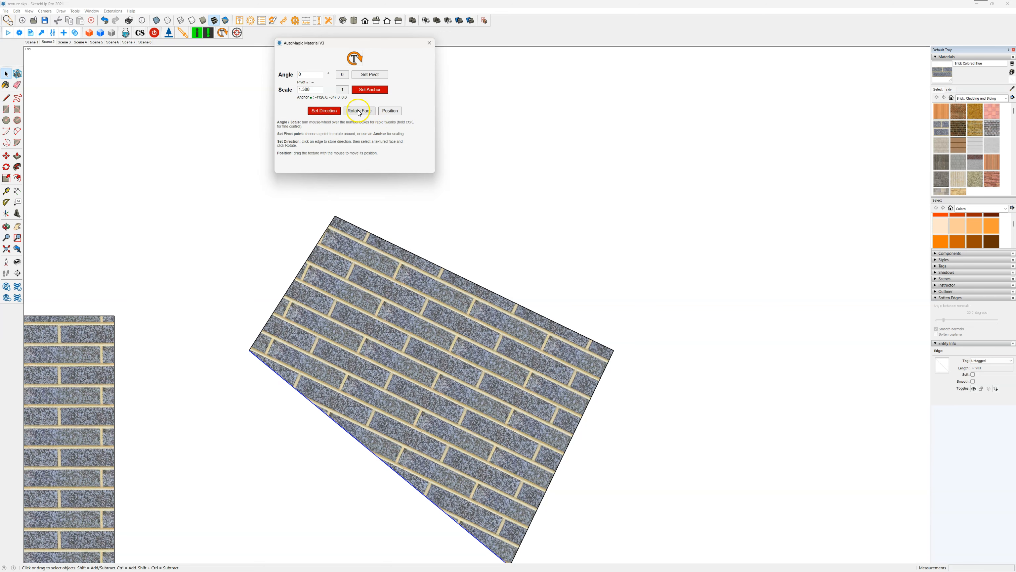
{"action": "left_click", "coordinate": [400, 274]}
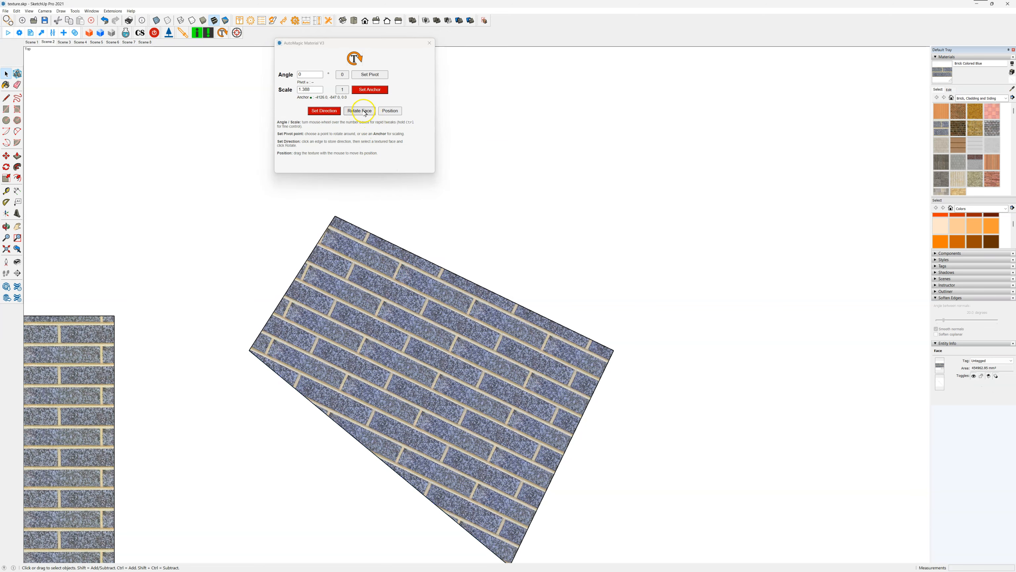
{"action": "left_click", "coordinate": [365, 112]}
{"action": "scroll", "coordinate": [346, 478], "scroll_direction": "up", "scroll_amount": 3}
{"action": "scroll", "coordinate": [504, 315], "scroll_direction": "down", "scroll_amount": 2}
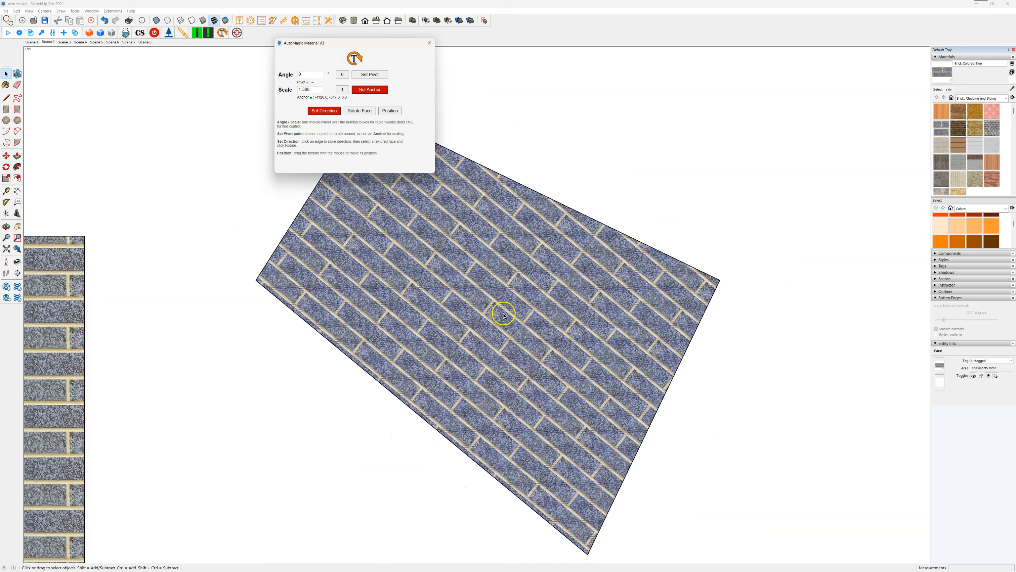
Reposition the quadrilateral's texture slightly upward relative to its lower sloping edge
{"action": "scroll", "coordinate": [503, 315], "scroll_direction": "down", "scroll_amount": 1}
{"action": "left_click", "coordinate": [390, 111]}
{"action": "scroll", "coordinate": [390, 341], "scroll_direction": "up", "scroll_amount": 3}
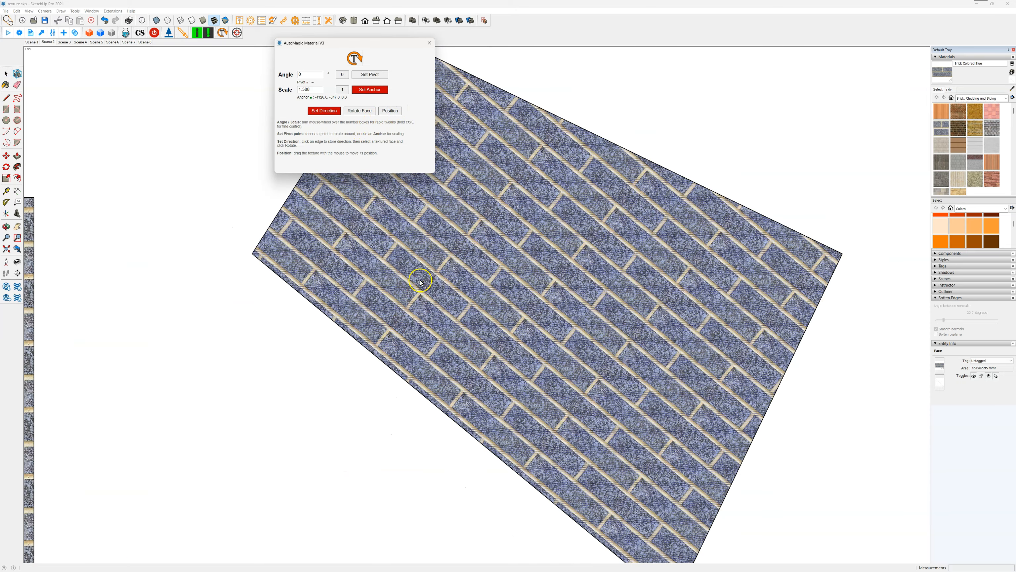
{"action": "left_click_drag", "start_coordinate": [401, 346], "coordinate": [408, 331]}
{"action": "scroll", "coordinate": [411, 451], "scroll_direction": "down", "scroll_amount": 5}
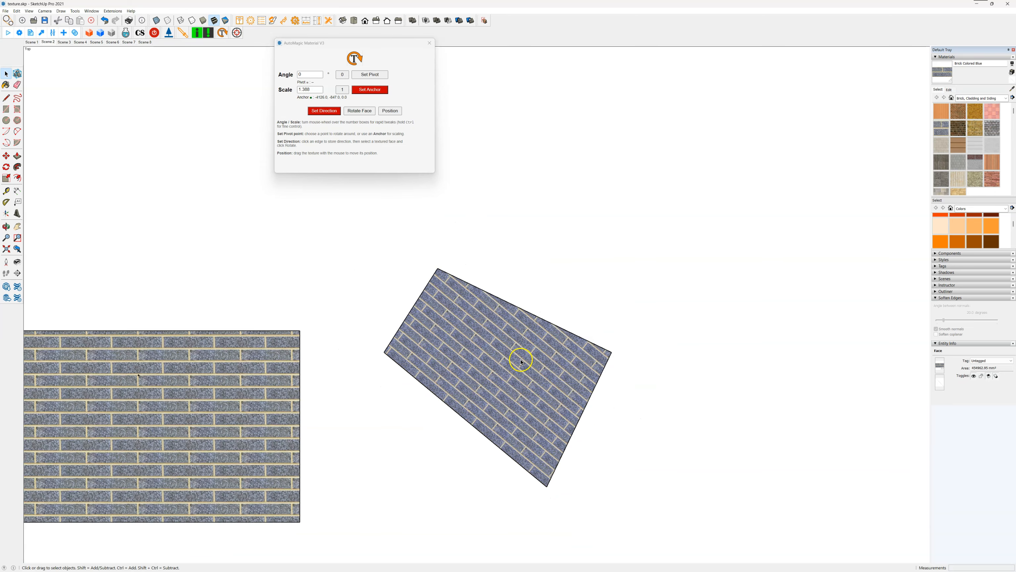
Clear the stored direction and the scaling anchor, and close the AutoMagic Material V3 dialog
{"action": "scroll", "coordinate": [520, 362], "scroll_direction": "down", "scroll_amount": 1}
{"action": "scroll", "coordinate": [136, 305], "scroll_direction": "down", "scroll_amount": 1}
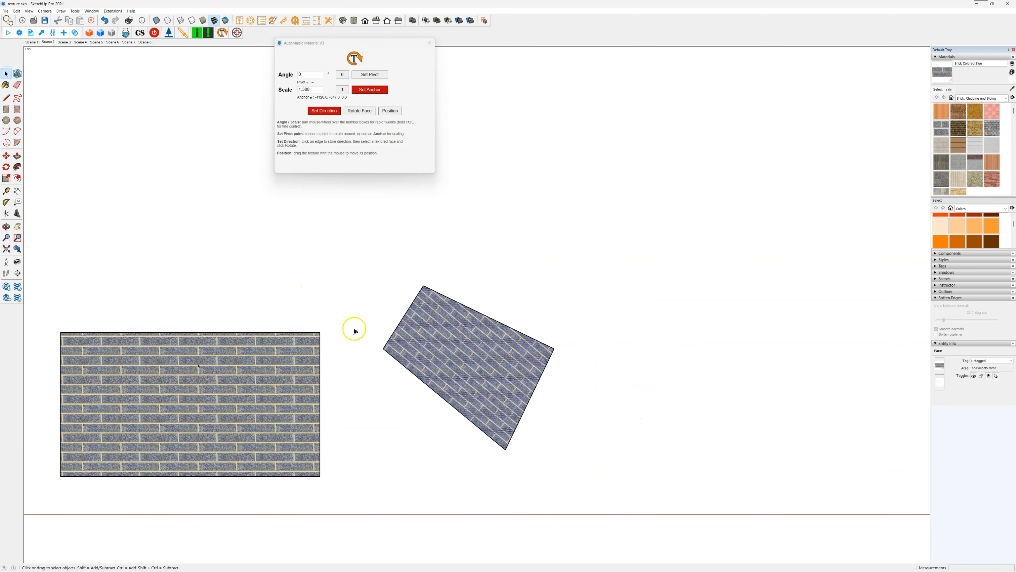
{"action": "scroll", "coordinate": [584, 346], "scroll_direction": "up", "scroll_amount": 3}
{"action": "scroll", "coordinate": [226, 170], "scroll_direction": "down", "scroll_amount": 1}
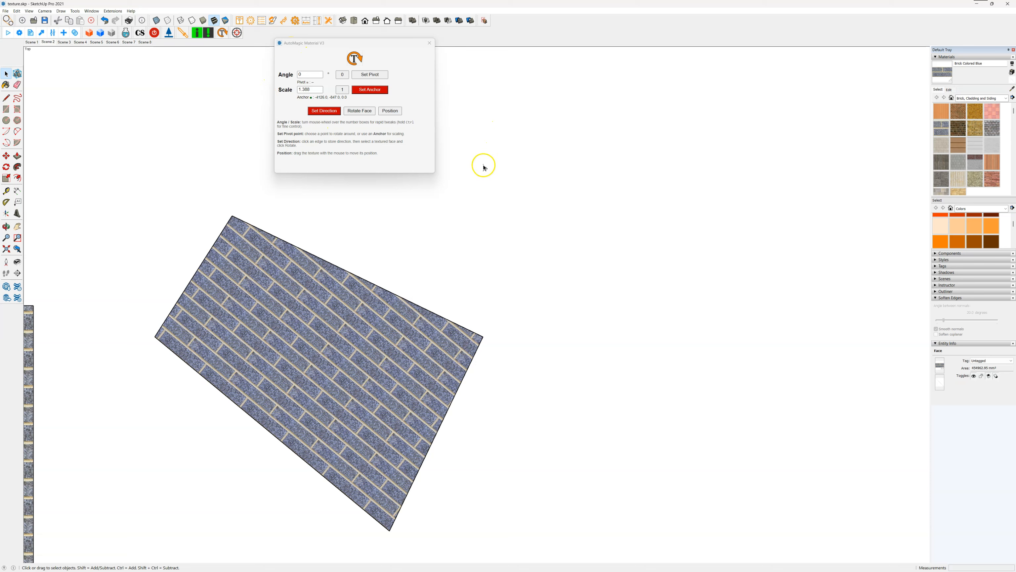
{"action": "scroll", "coordinate": [483, 164], "scroll_direction": "down", "scroll_amount": 1}
{"action": "left_click", "coordinate": [324, 110]}
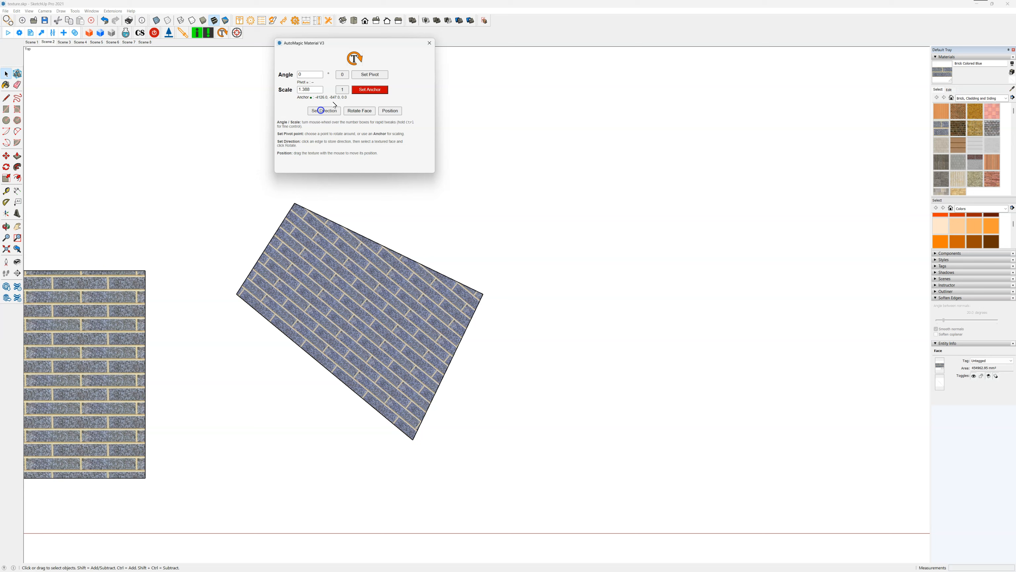
{"action": "left_click", "coordinate": [367, 90]}
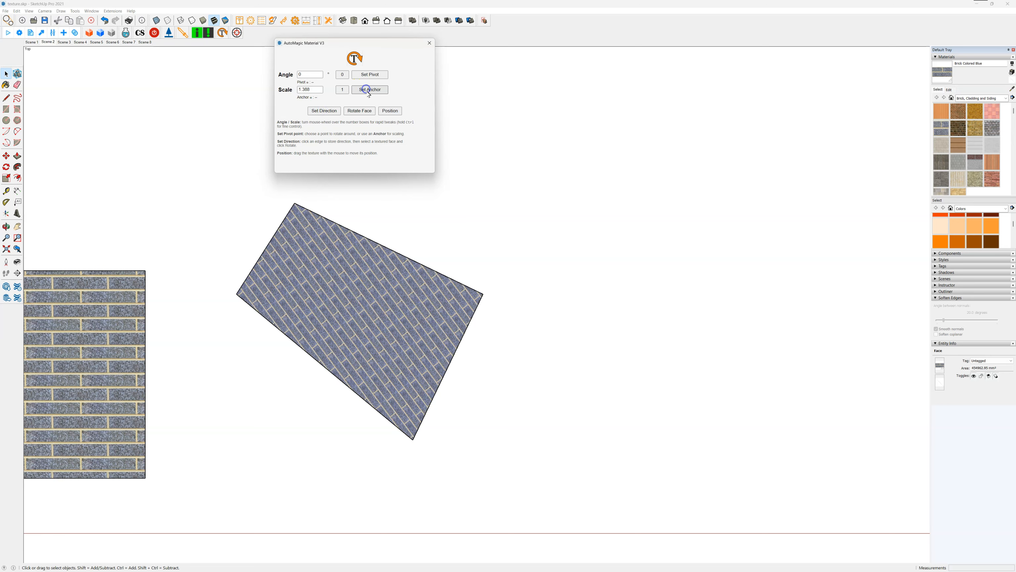
{"action": "left_click", "coordinate": [430, 44]}
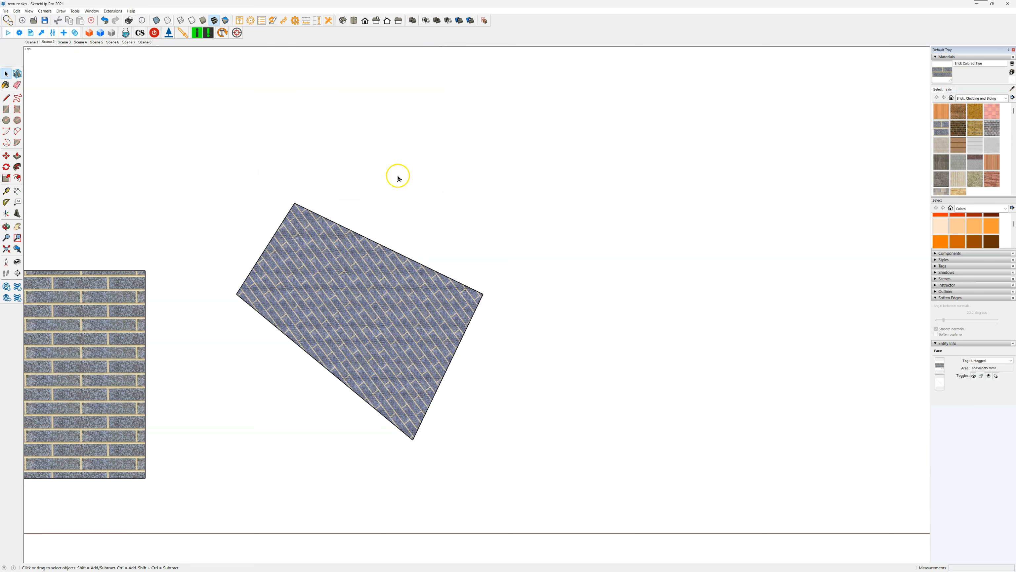
Step through Scene 2 and Scene 3 to Scene 4 with the Material Replacer example
{"action": "scroll", "coordinate": [396, 175], "scroll_direction": "down", "scroll_amount": 1}
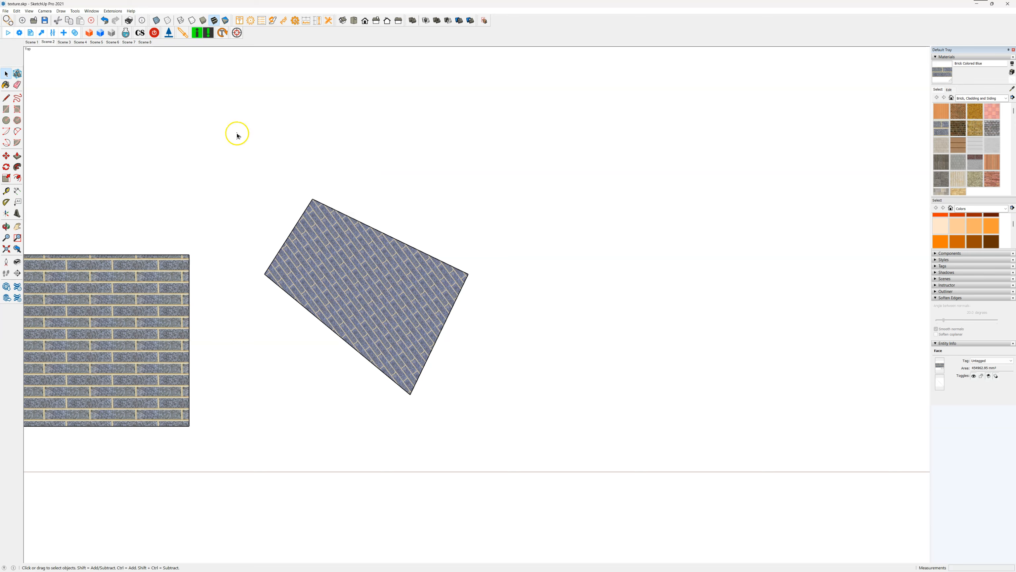
{"action": "left_click", "coordinate": [47, 40]}
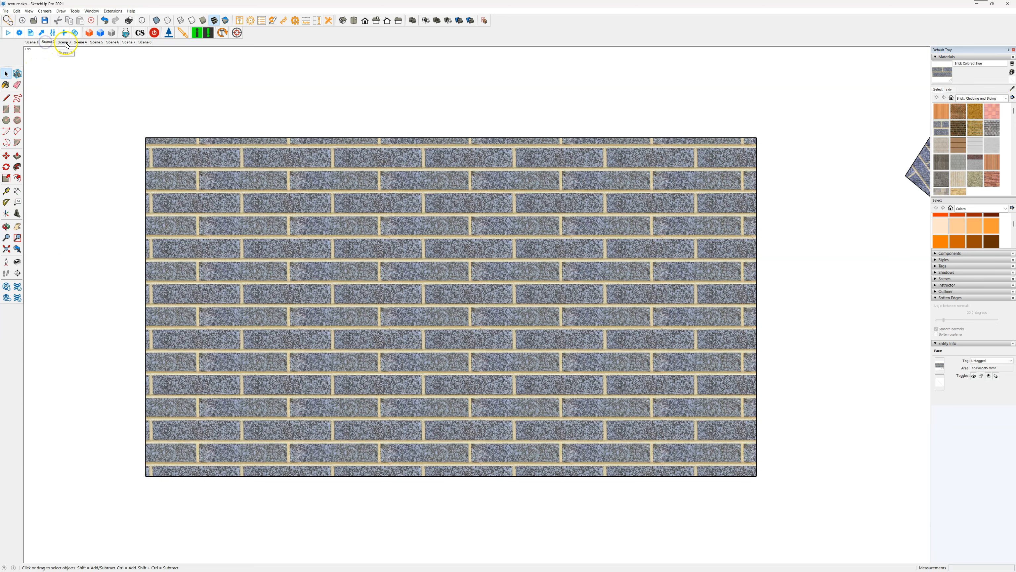
{"action": "left_click", "coordinate": [64, 42]}
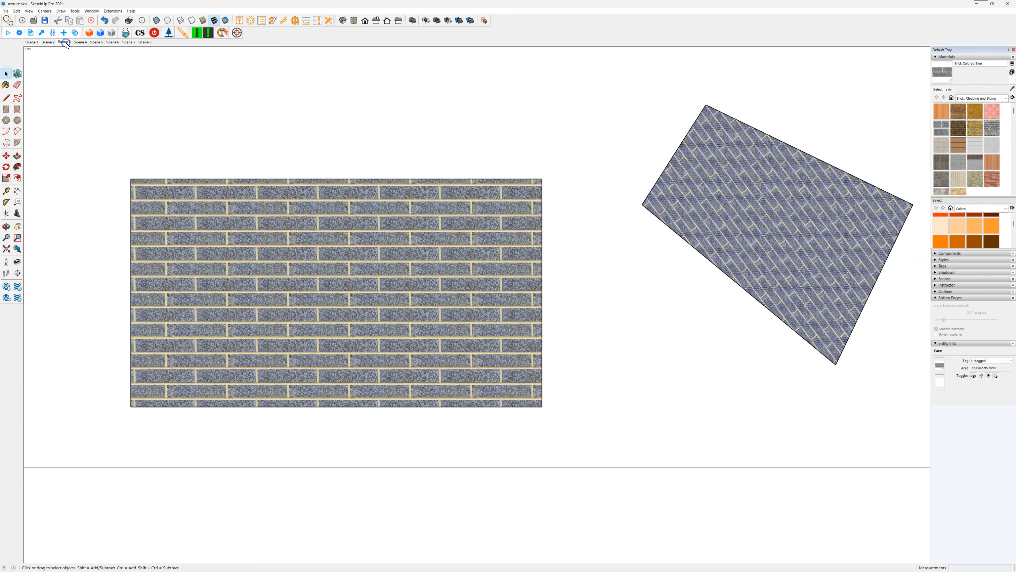
{"action": "left_click", "coordinate": [82, 43]}
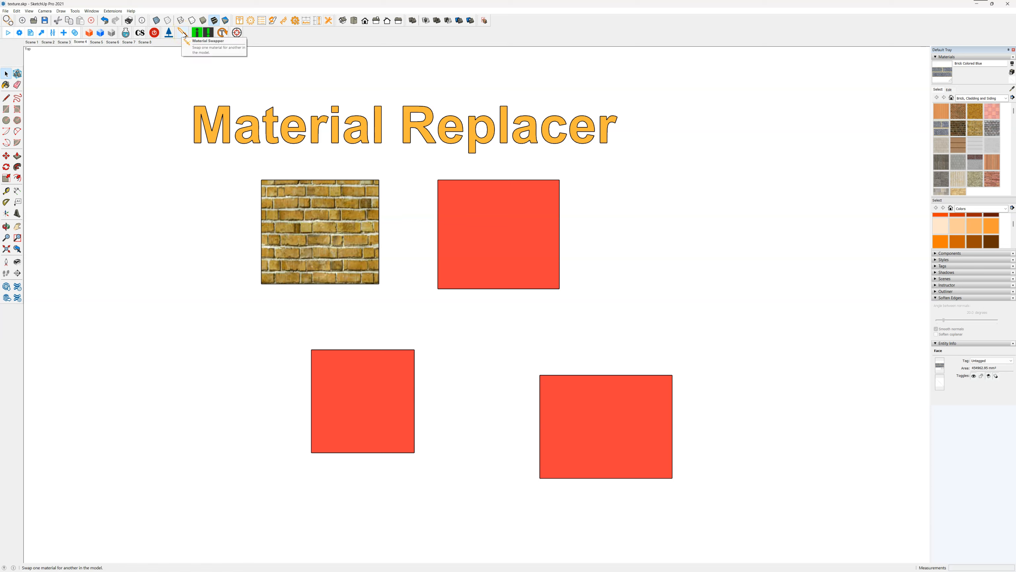
Select the faces in the Material Replacer scene in turn to examine their materials, leaving nothing selected
{"action": "left_click", "coordinate": [632, 264]}
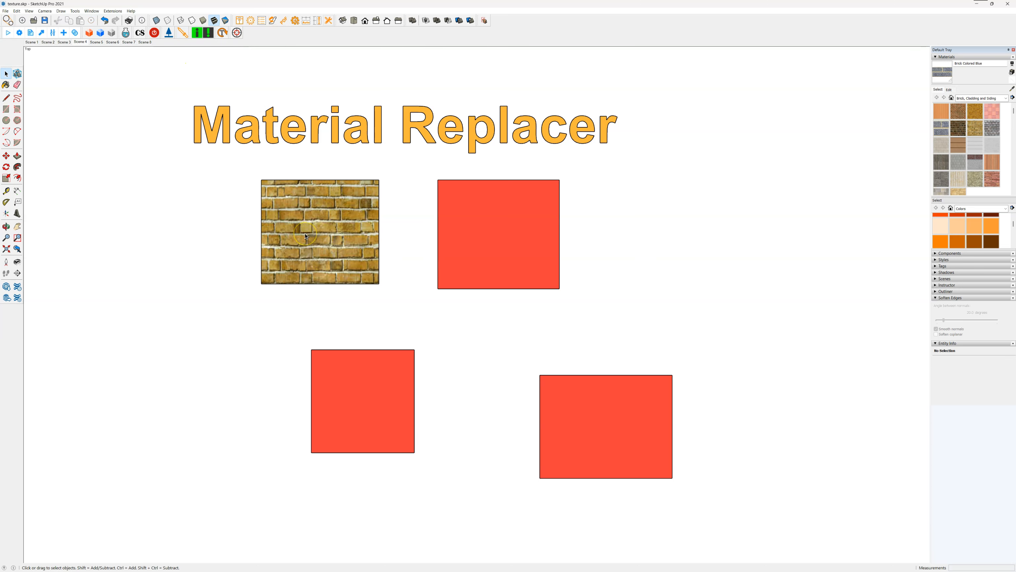
{"action": "left_click", "coordinate": [530, 245]}
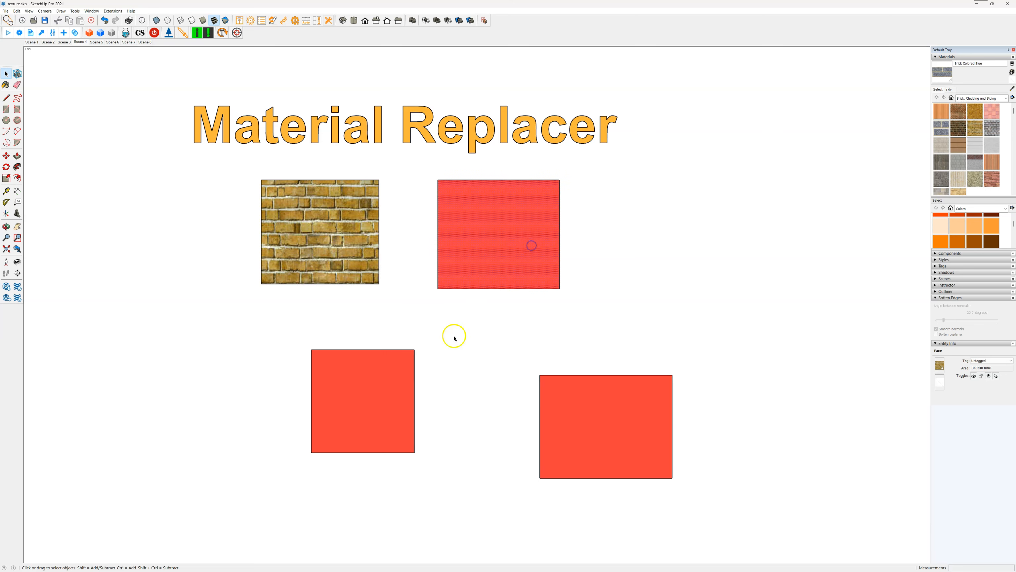
{"action": "left_click", "coordinate": [608, 419]}
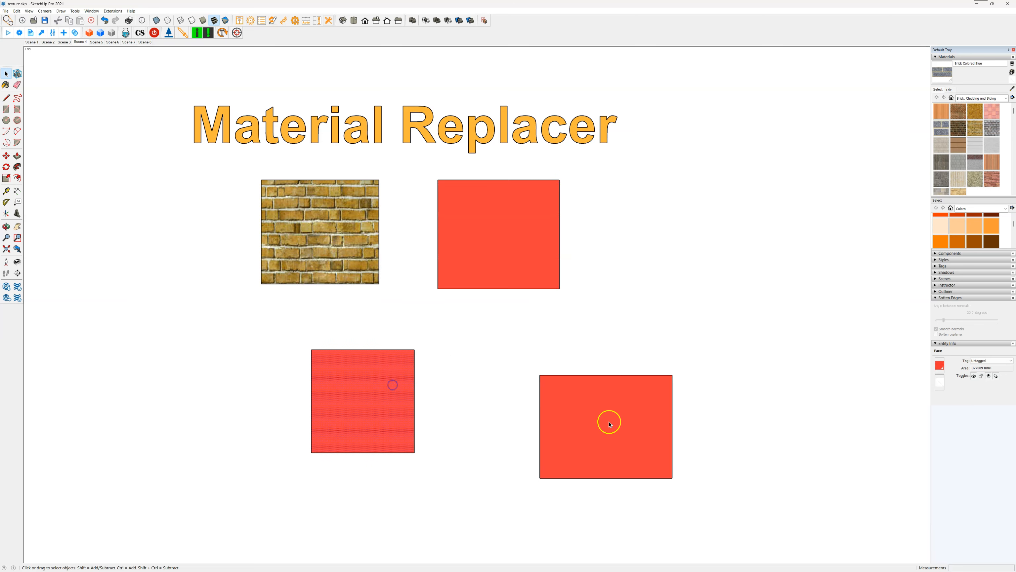
{"action": "left_click", "coordinate": [325, 70]}
Activate the Material Swapper and pick the yellow brick material from the textured face as the first material
{"action": "left_click", "coordinate": [184, 33]}
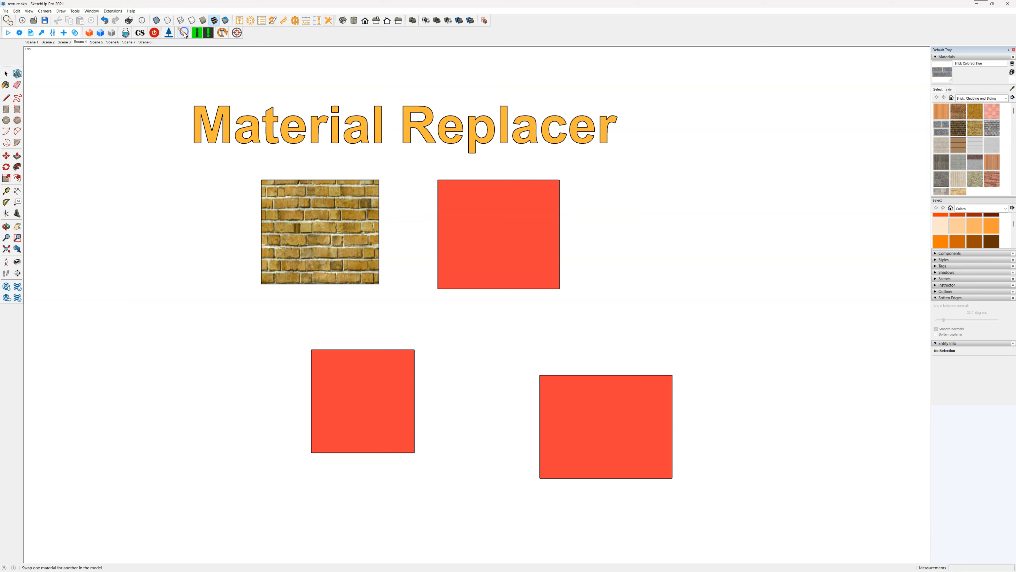
{"action": "left_click", "coordinate": [336, 230]}
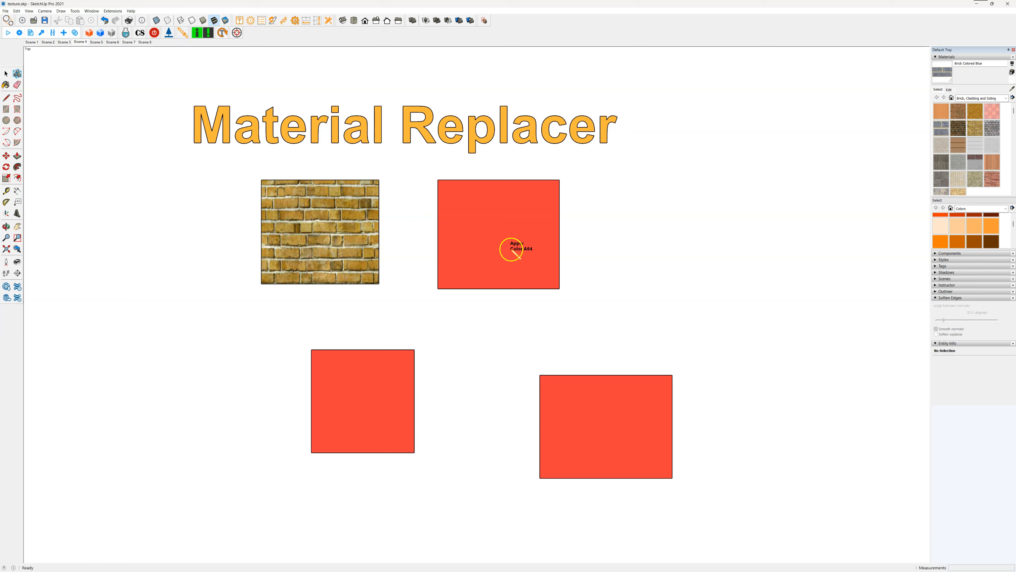